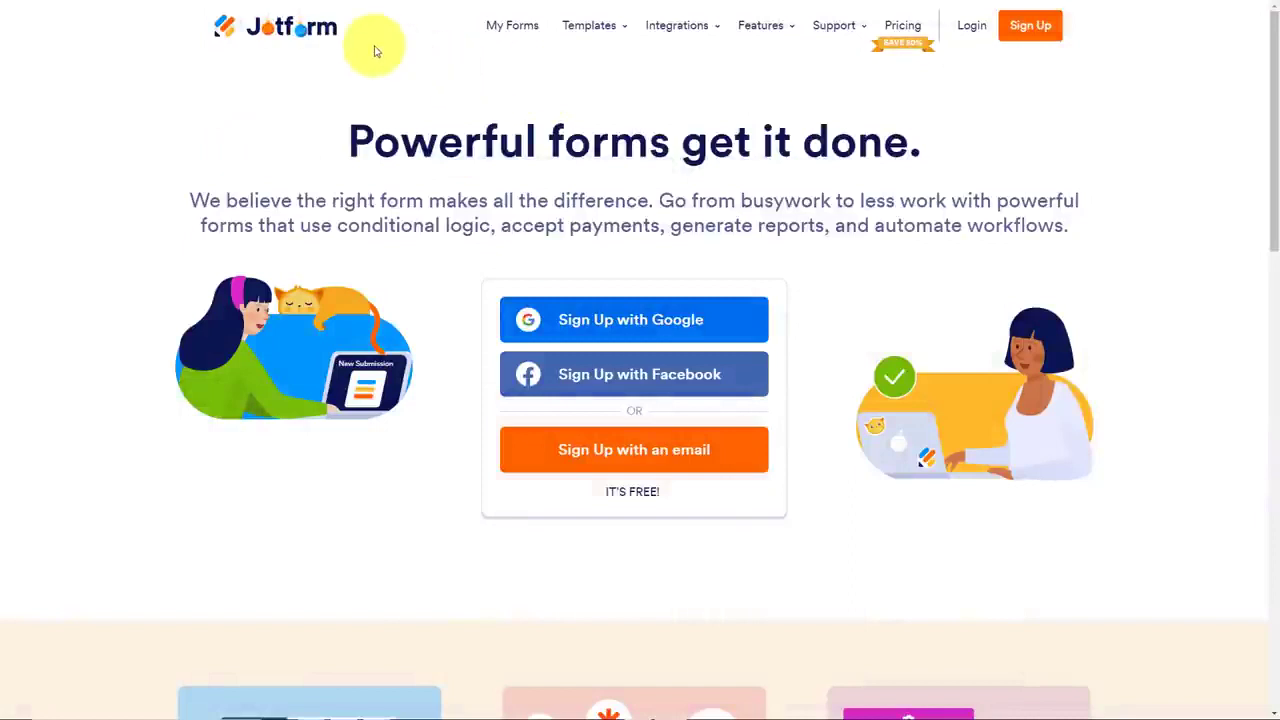
Start creating a new Jotform app from a premade template
mouse_move(772, 35)
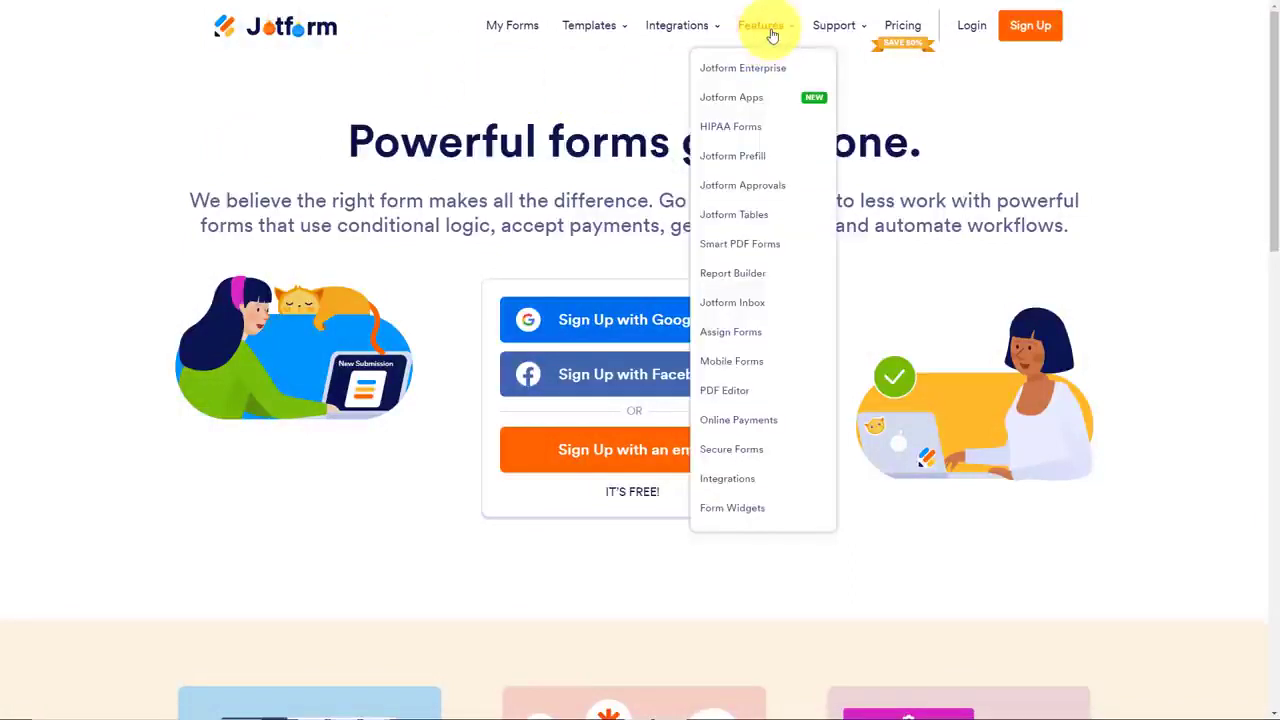
click(731, 100)
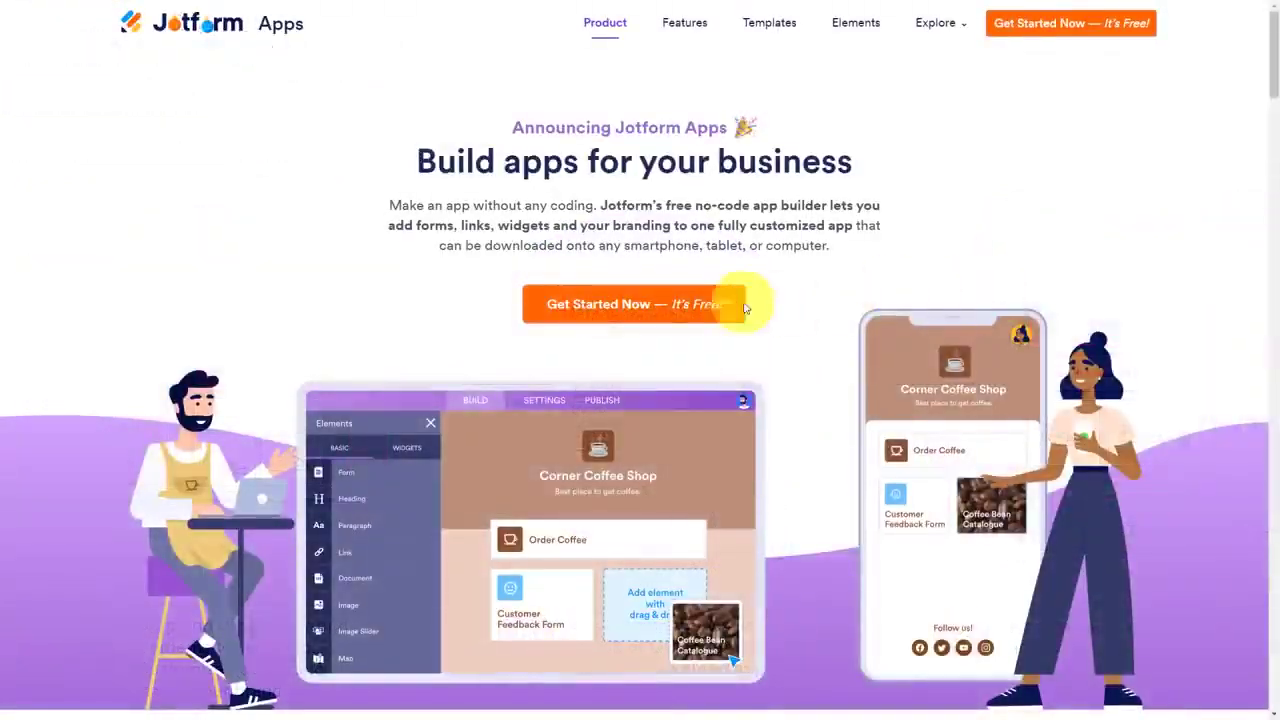
click(597, 307)
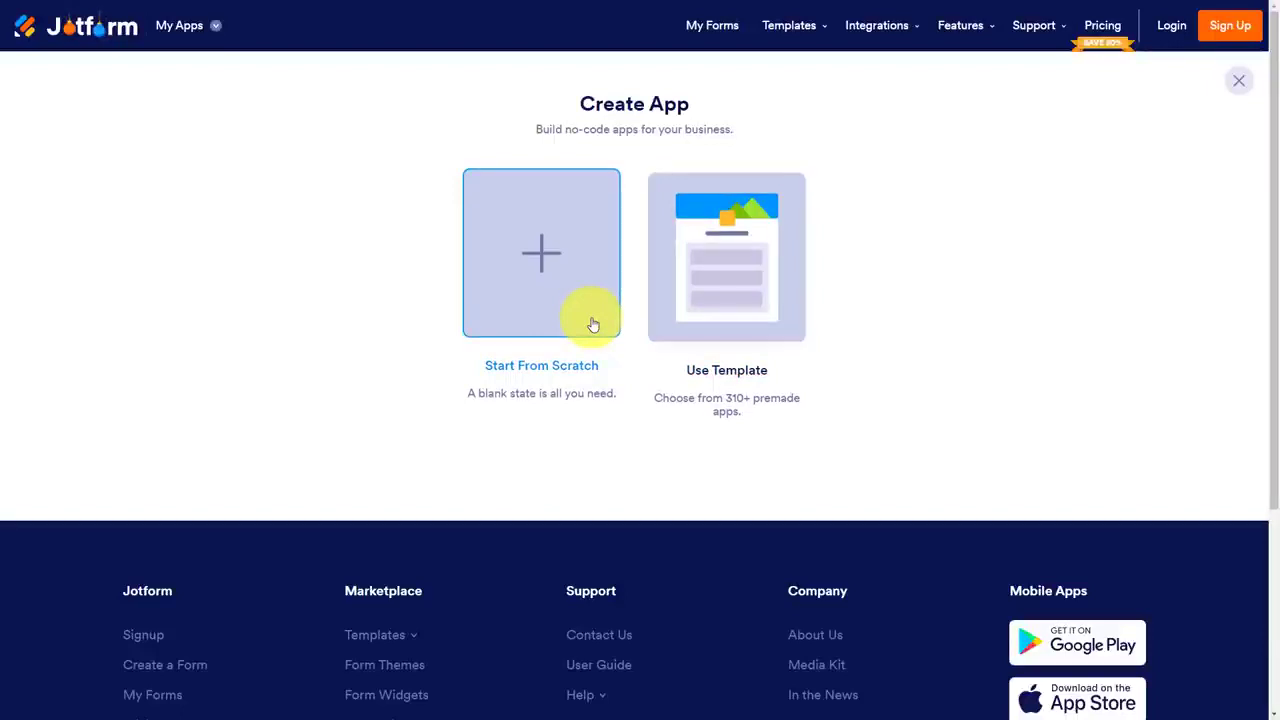
click(751, 289)
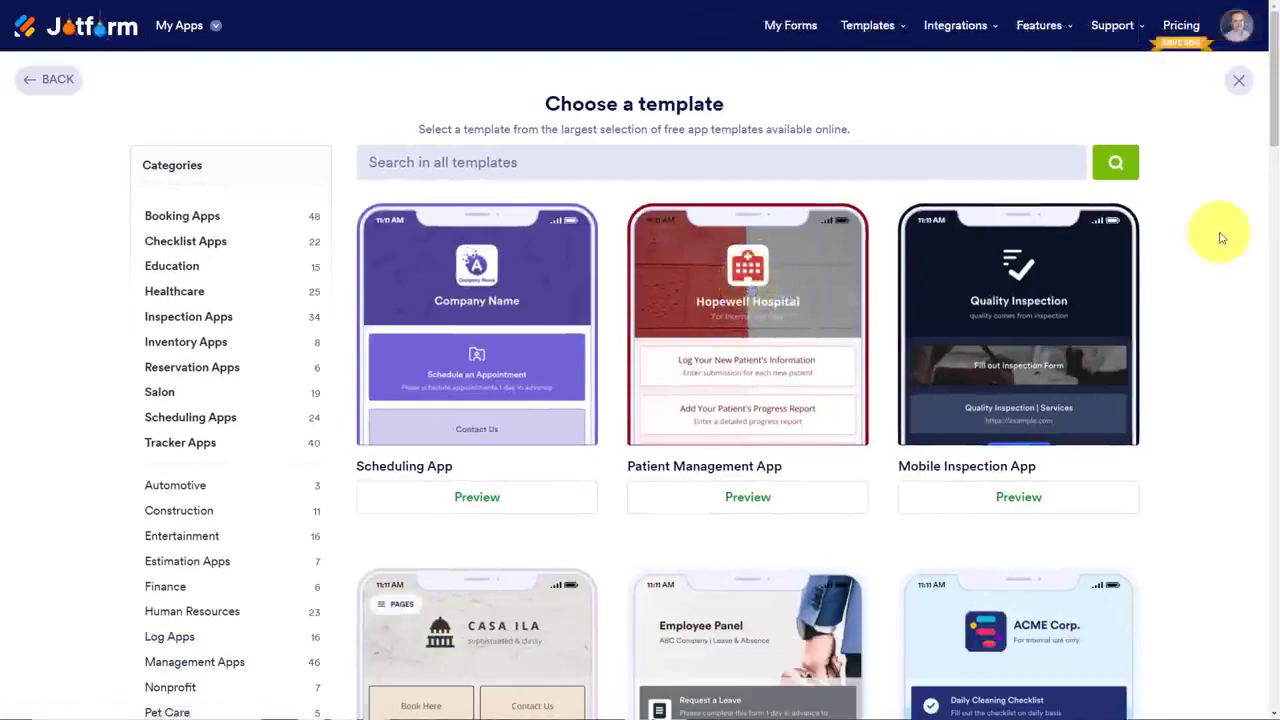
Browse the gallery of app templates to see which kinds of premade apps are offered
scroll(1220, 238, down, 10)
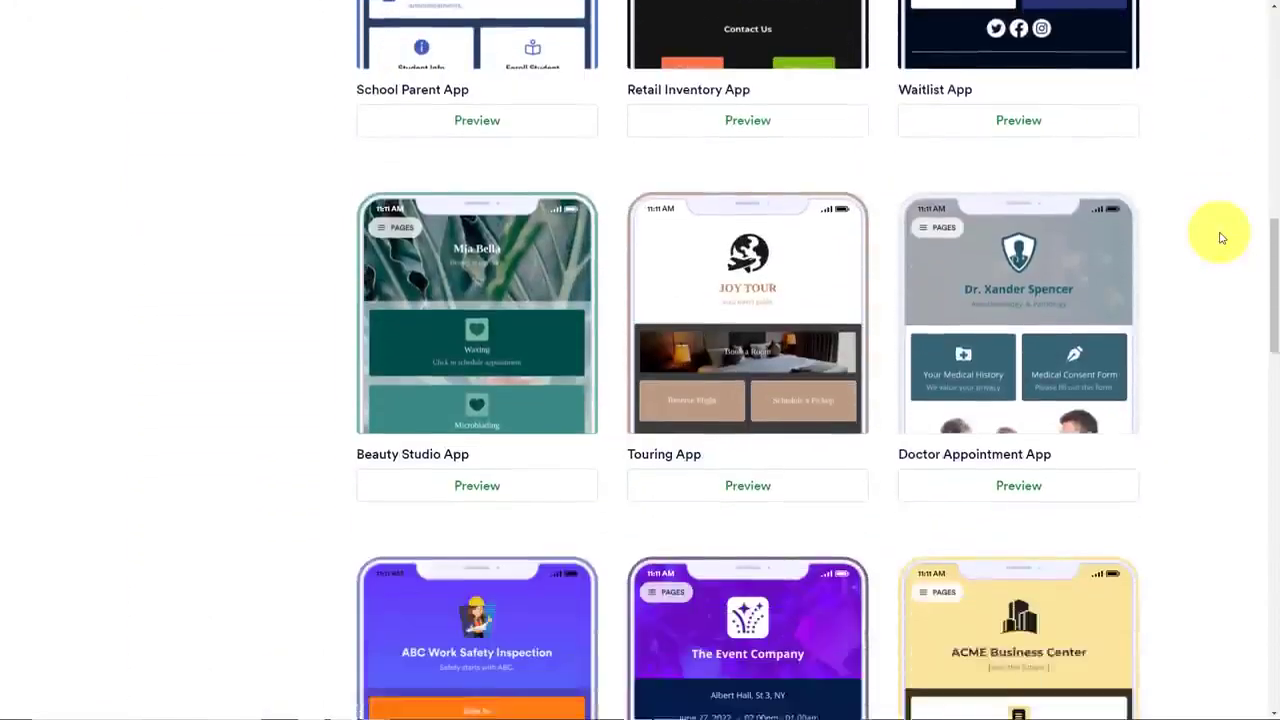
scroll(1220, 238, down, 8)
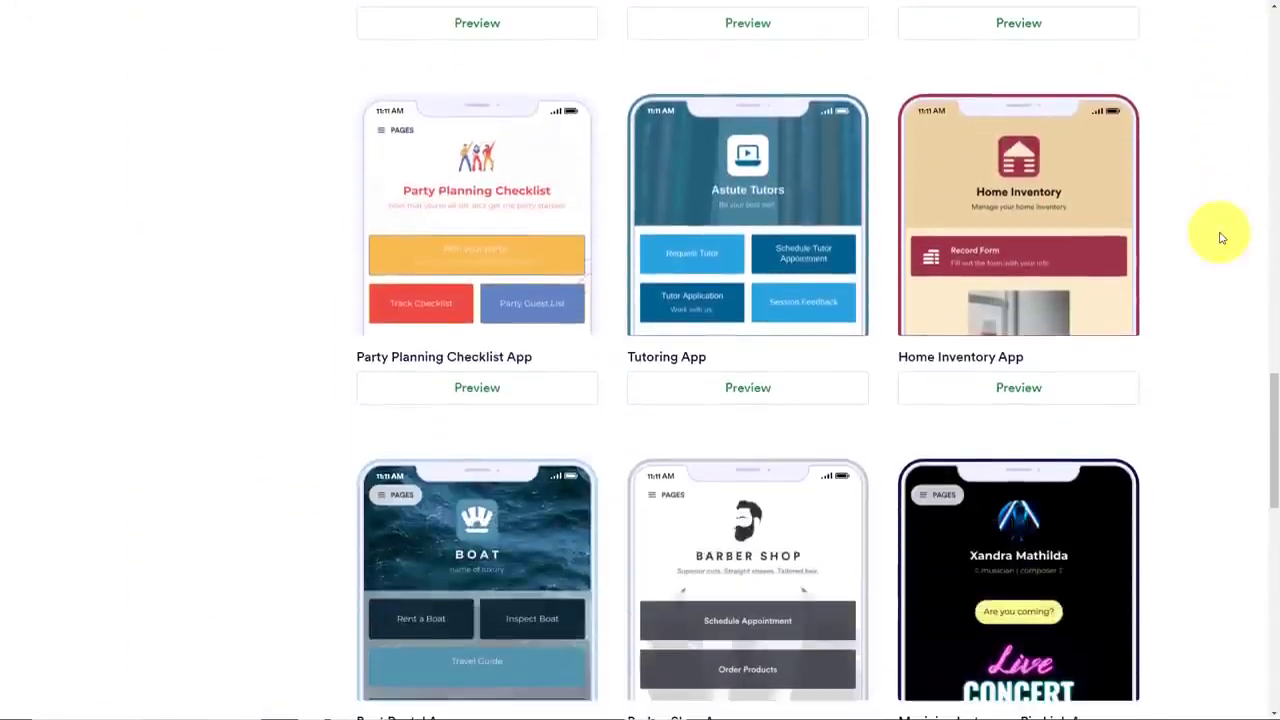
scroll(1220, 238, down, 6)
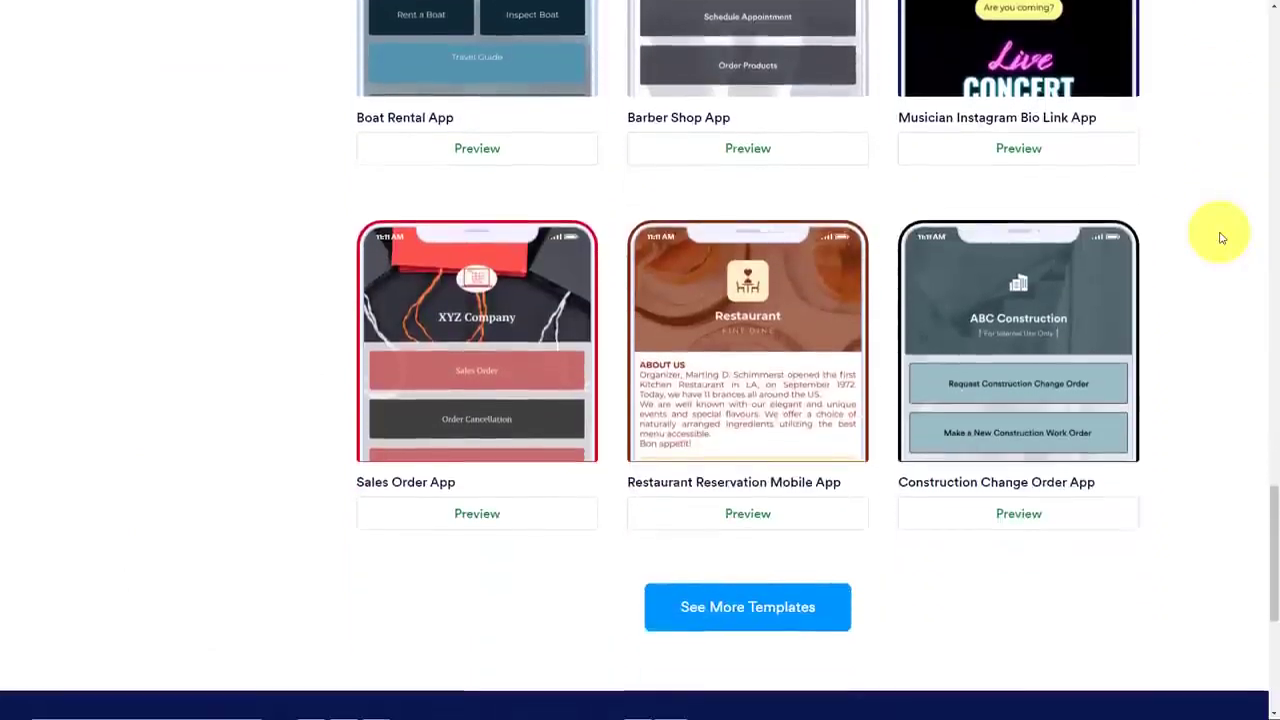
scroll(1220, 238, down, 2)
scroll(1220, 238, up, 15)
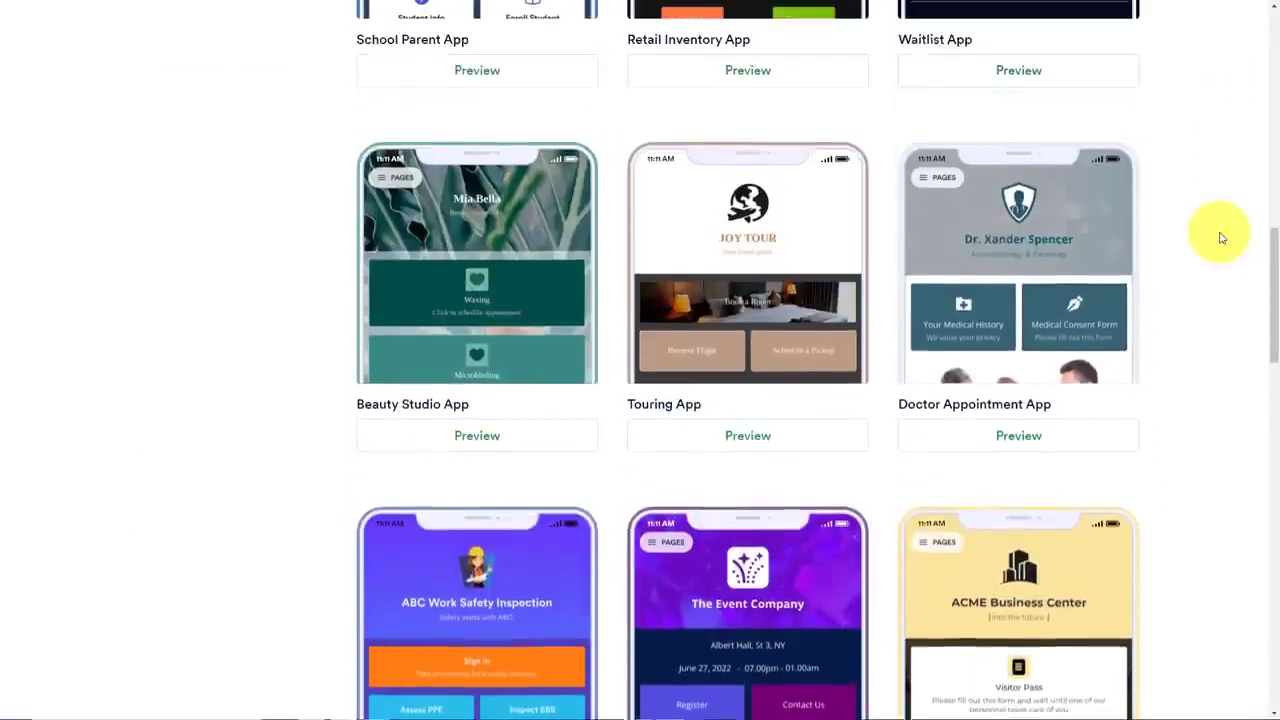
scroll(1220, 238, up, 4)
scroll(1220, 238, down, 6)
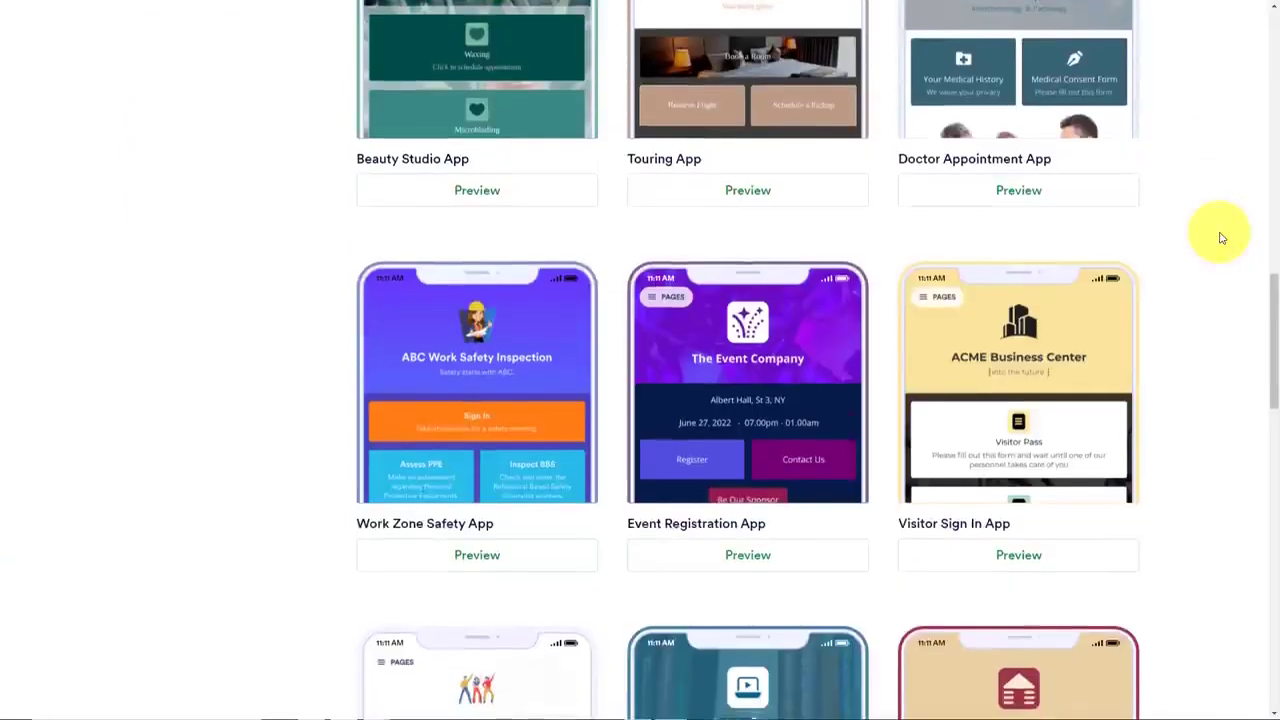
scroll(1220, 238, down, 9)
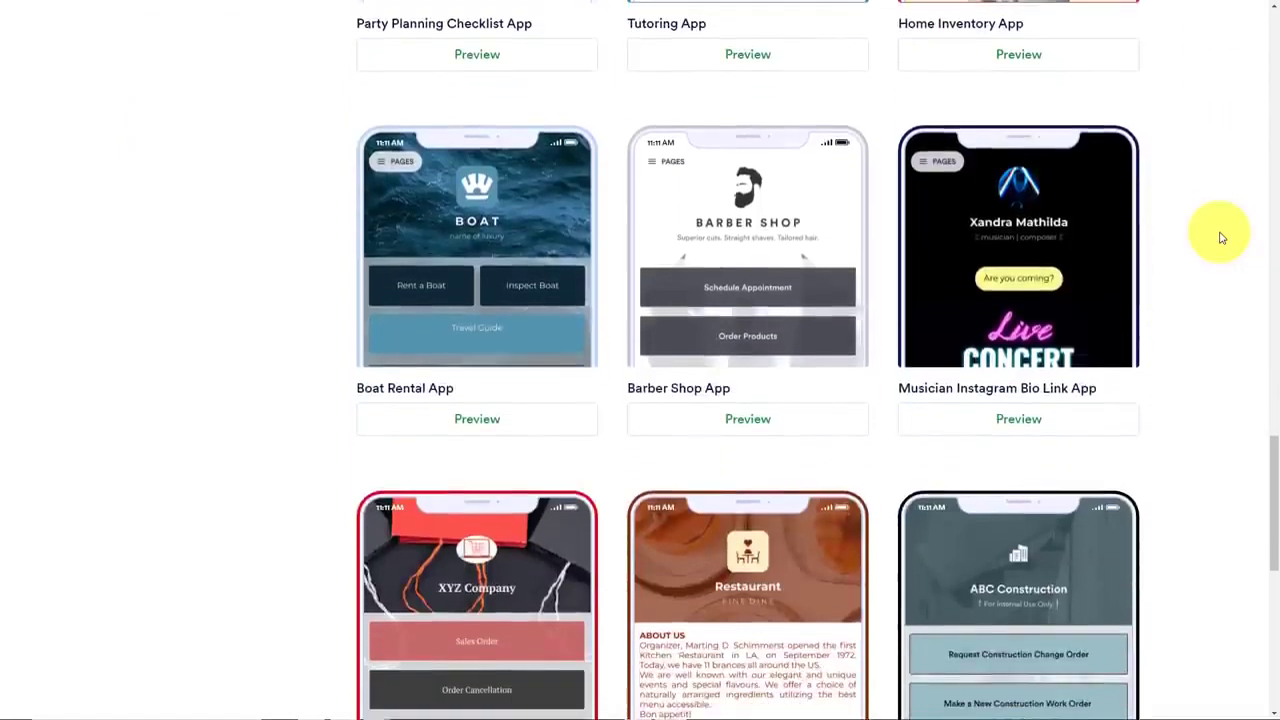
Preview the Barber Shop App template, look through its Schedule Appointment form, and close the preview
click(731, 424)
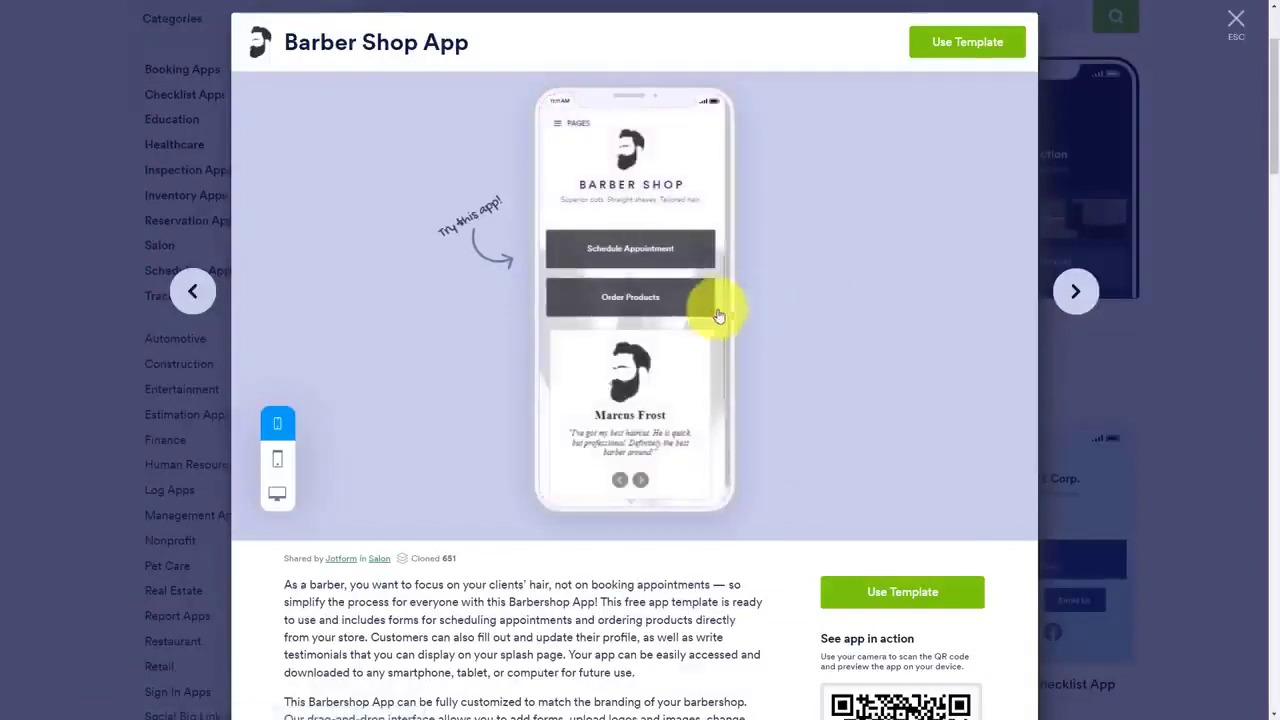
click(631, 249)
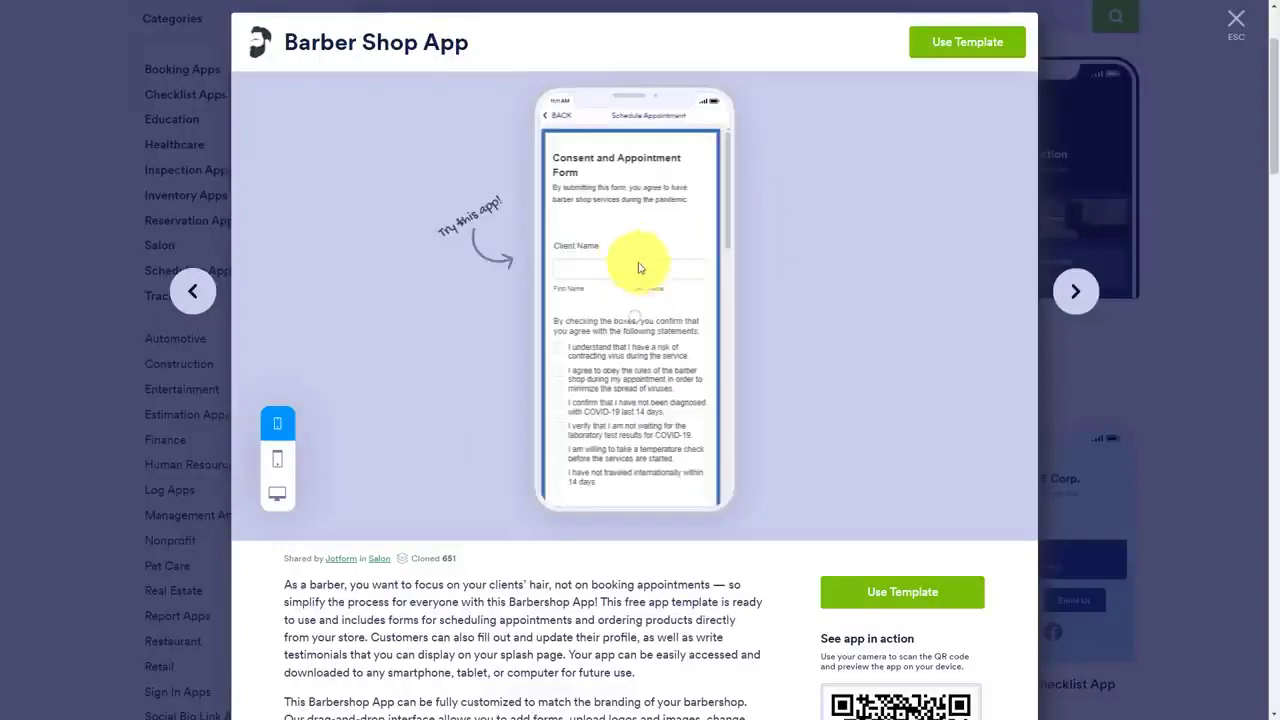
scroll(640, 268, down, 10)
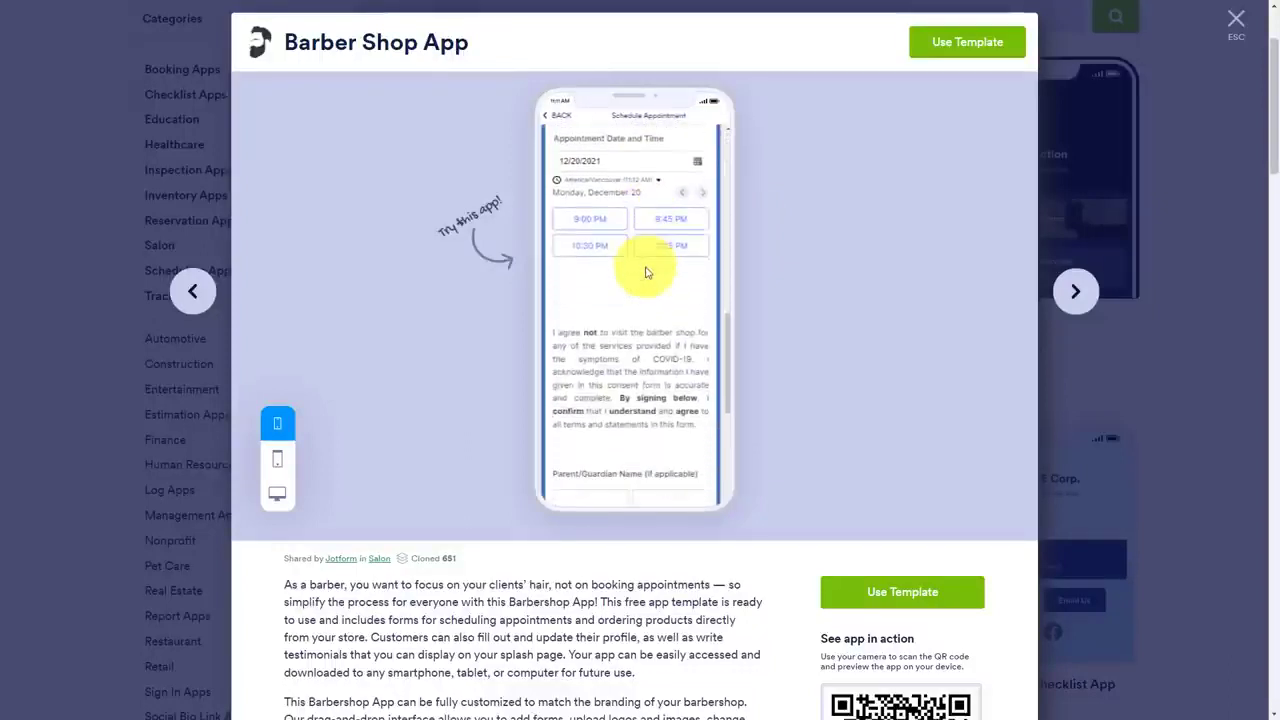
scroll(646, 272, up, 10)
click(559, 121)
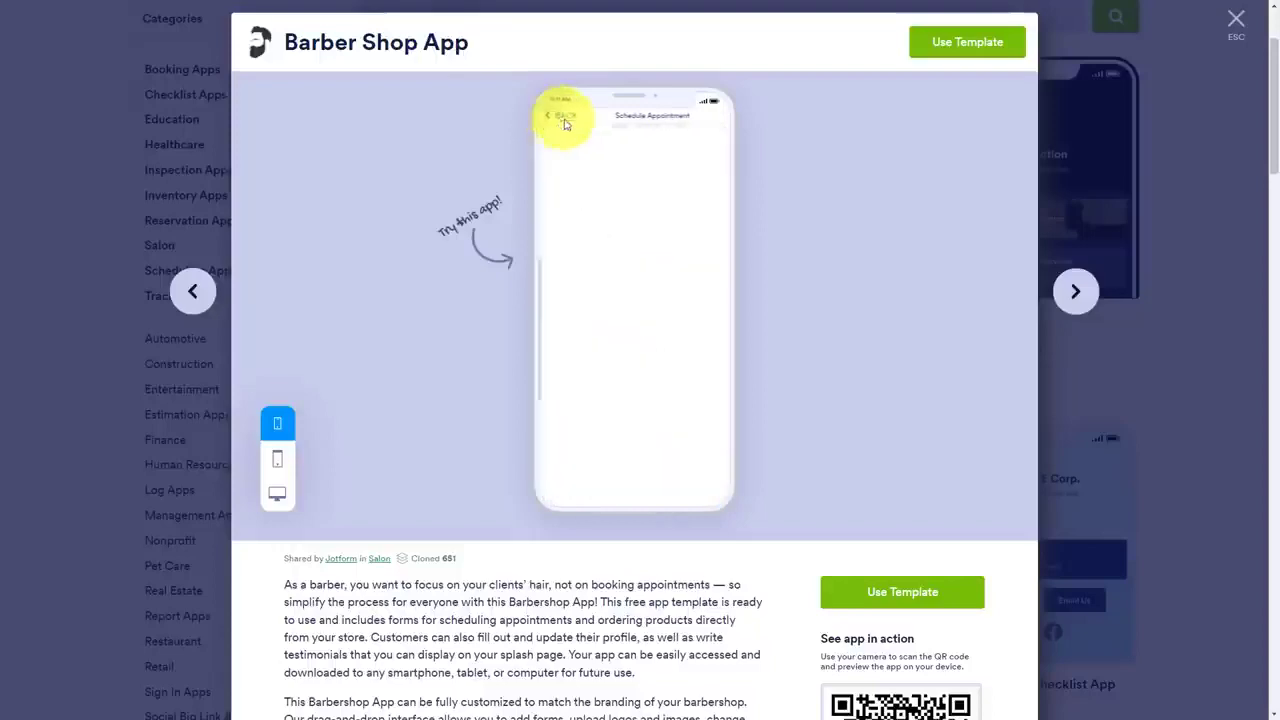
click(1234, 26)
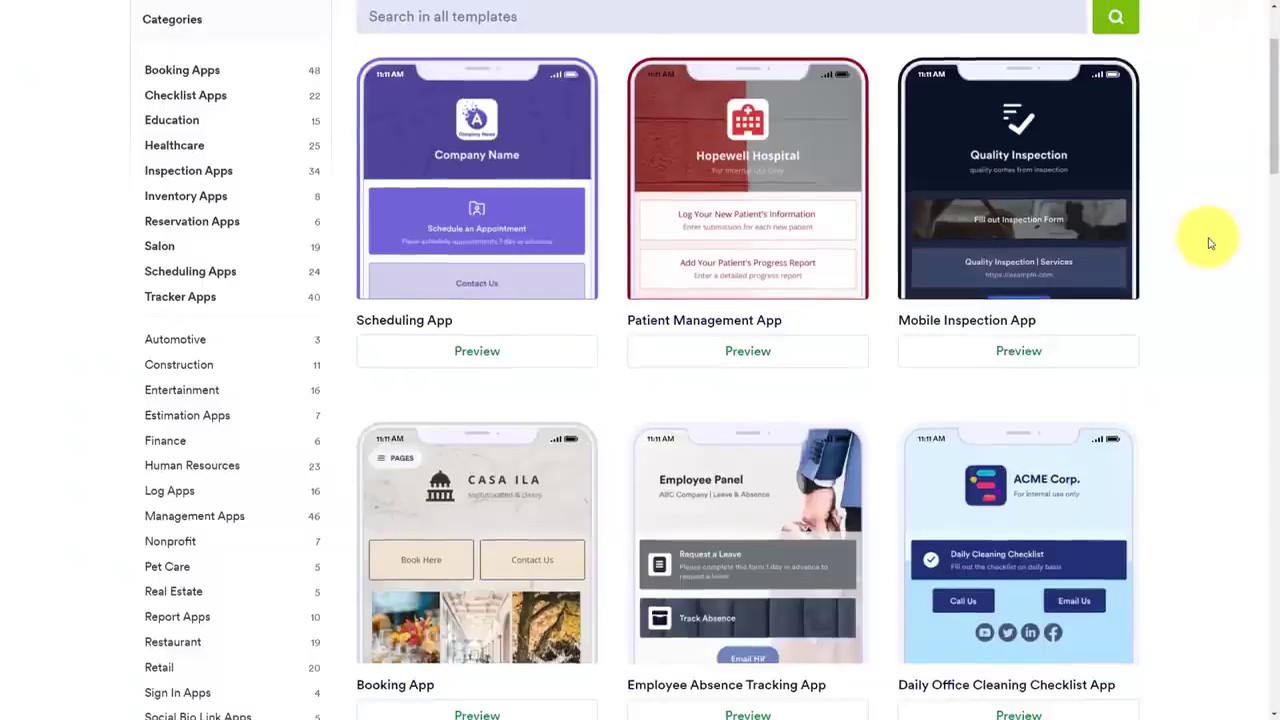
Search the app templates for "salon" and look through the matching templates
scroll(1214, 243, up, 2)
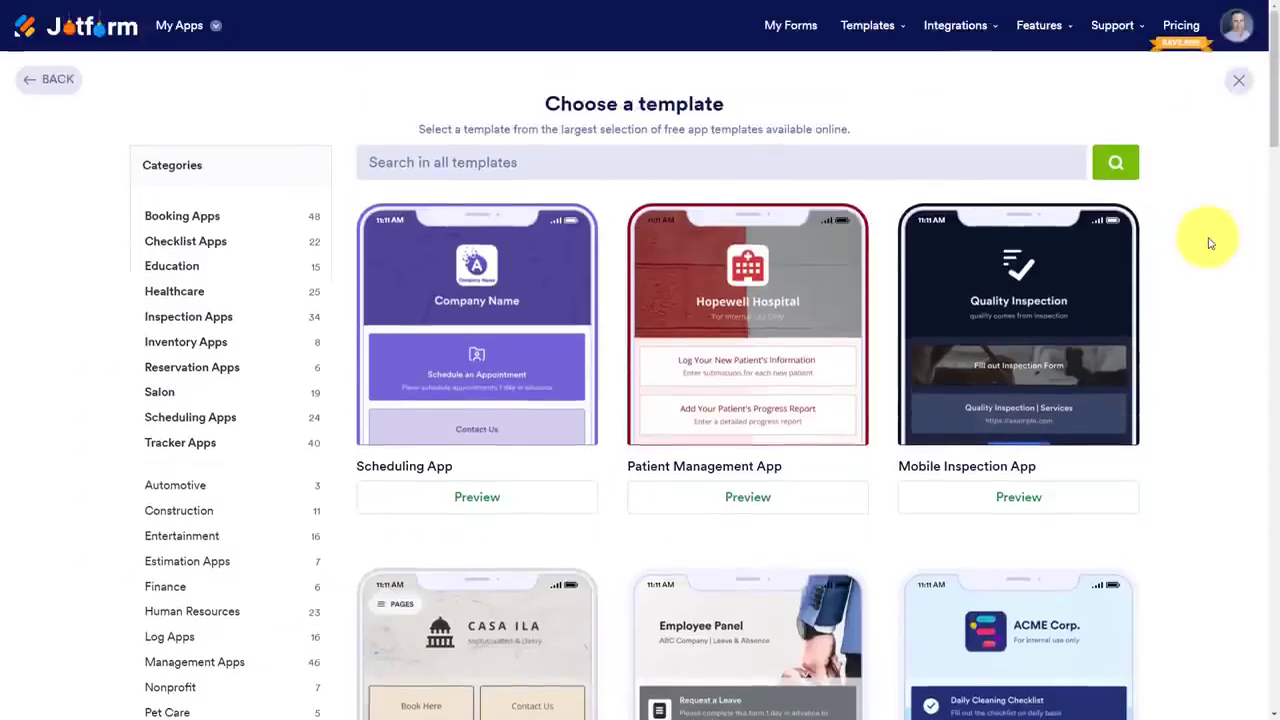
click(484, 161)
text(sal)
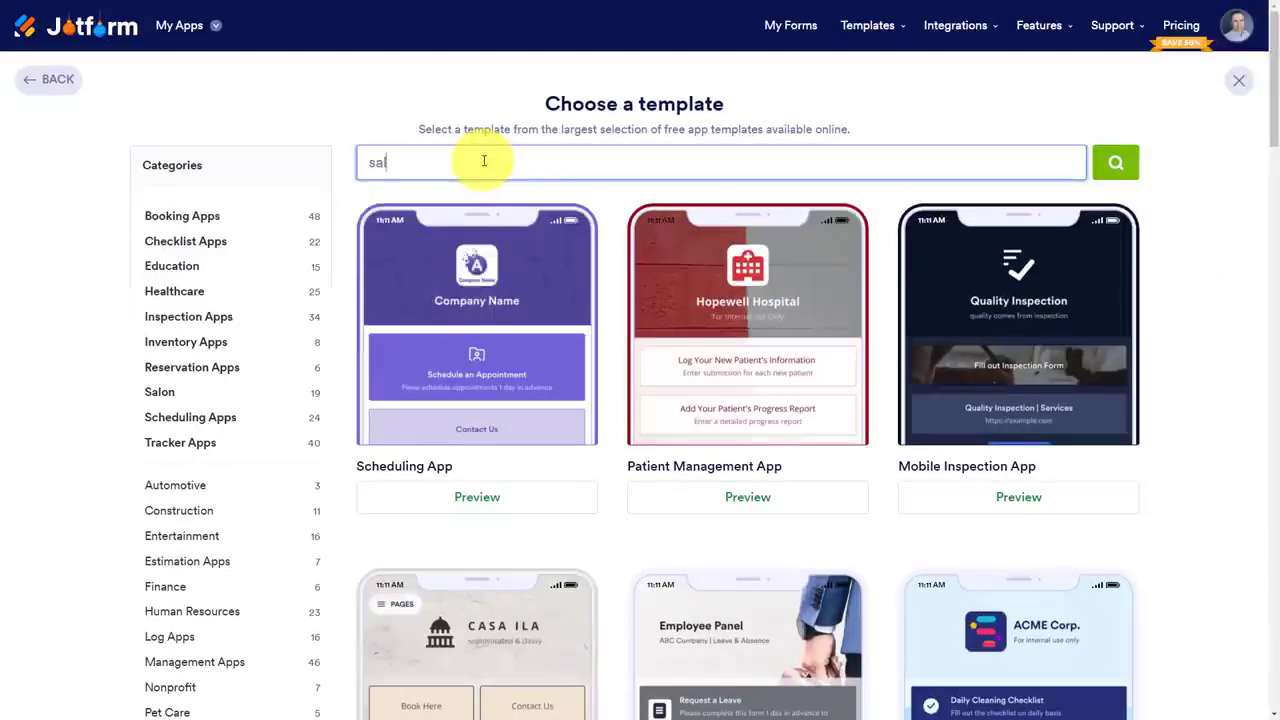
text(on)
key(Return)
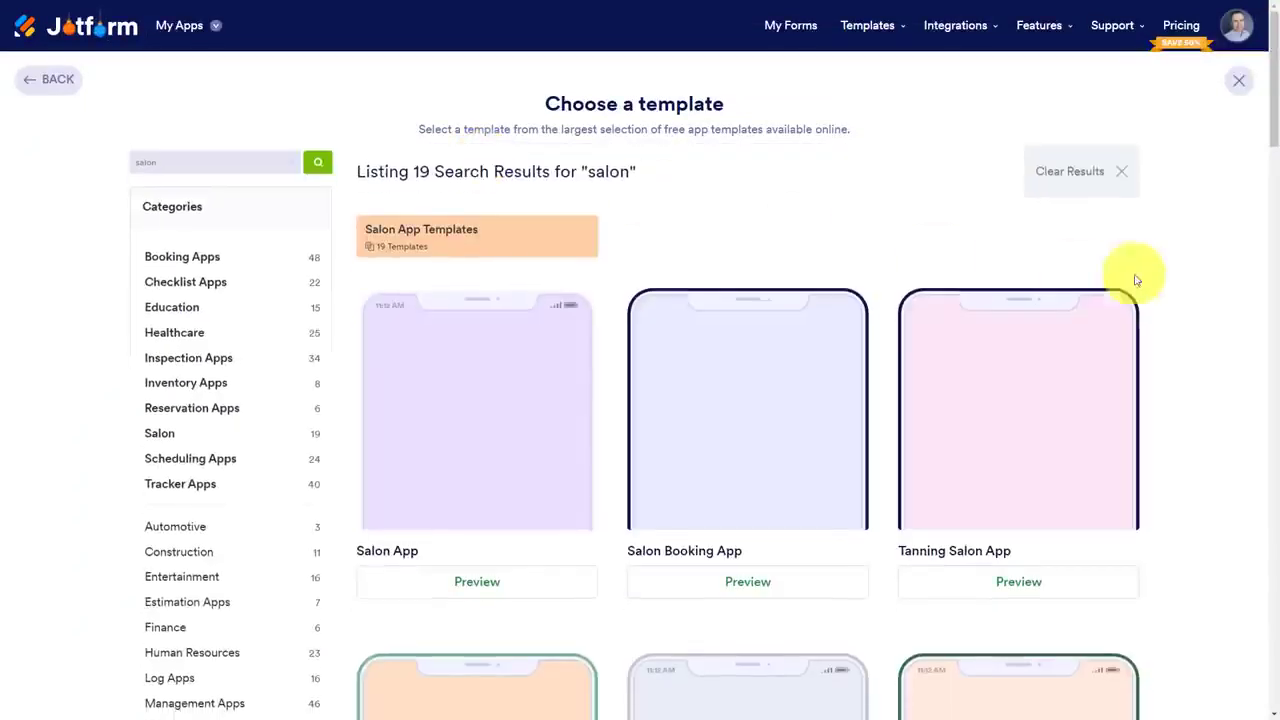
scroll(1214, 277, down, 1)
scroll(1218, 285, down, 5)
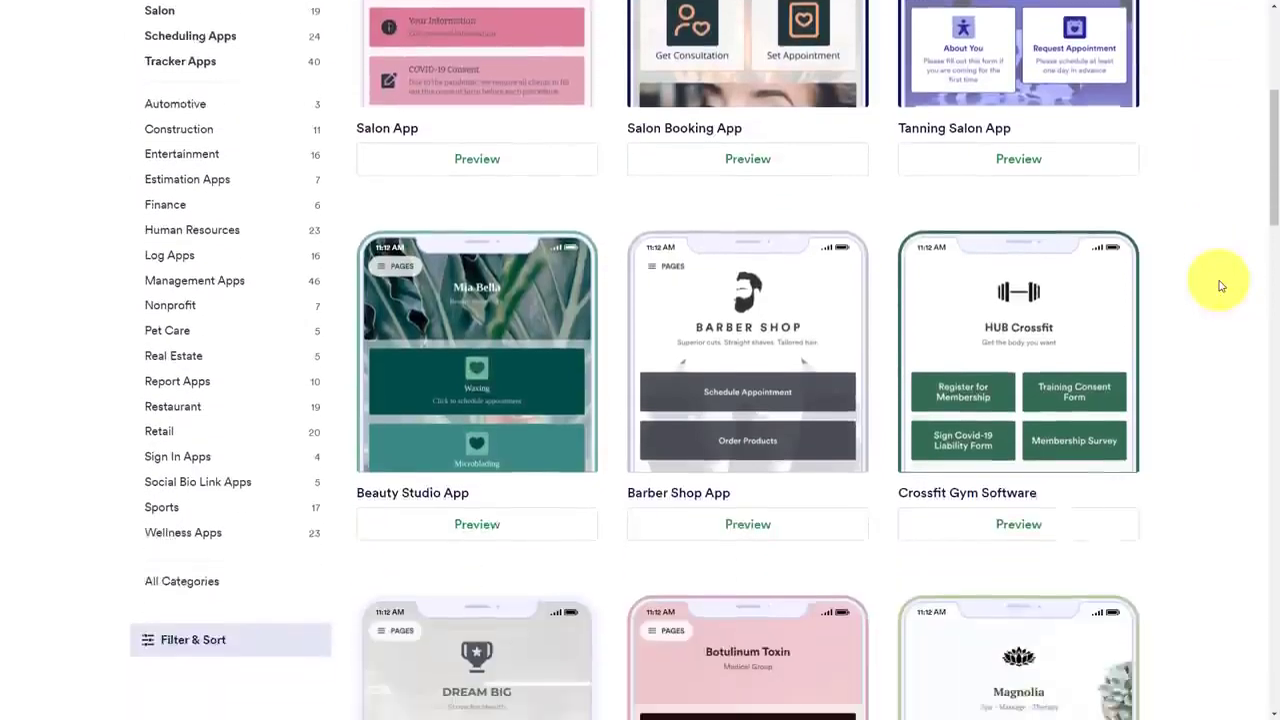
scroll(1218, 285, down, 3)
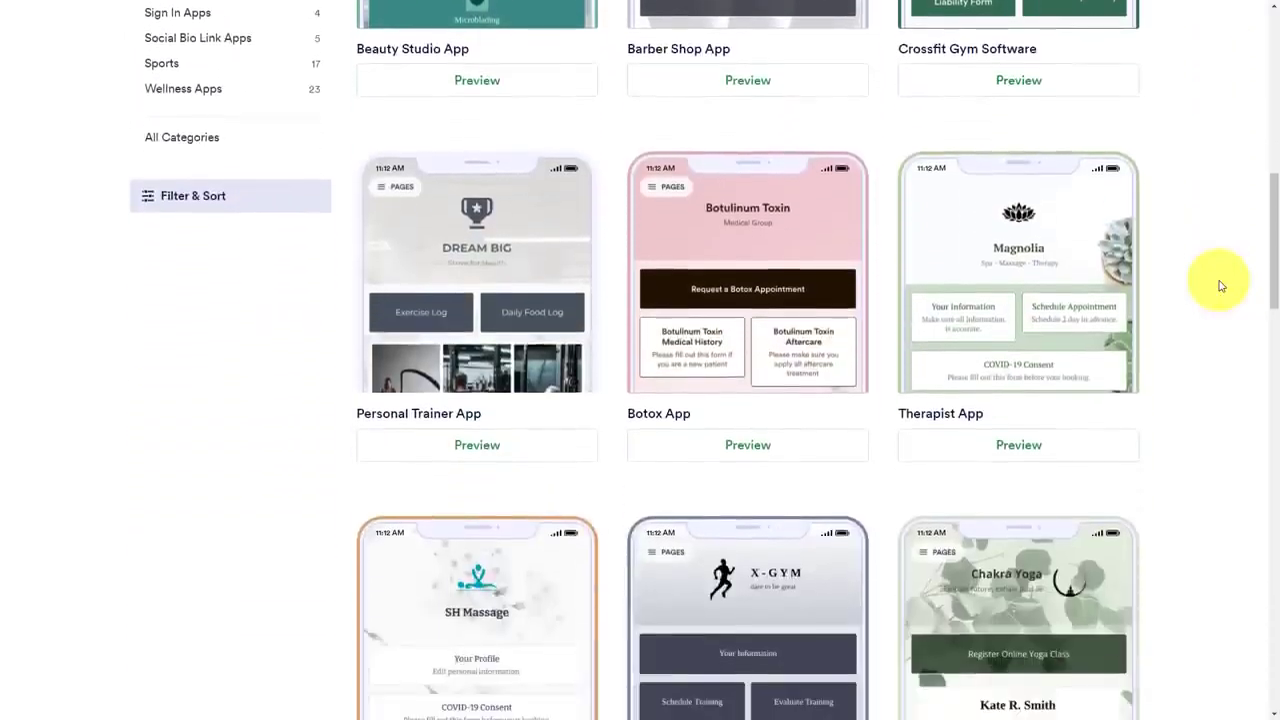
scroll(1220, 286, down, 2)
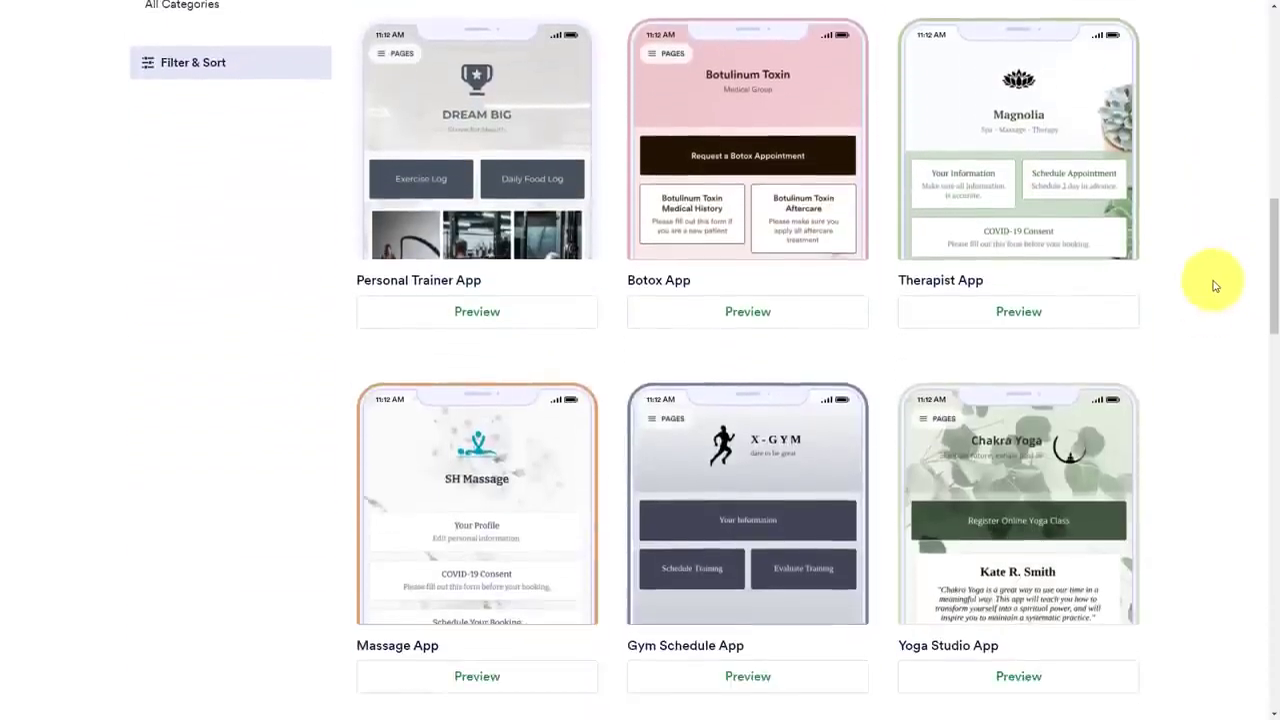
scroll(1215, 286, down, 7)
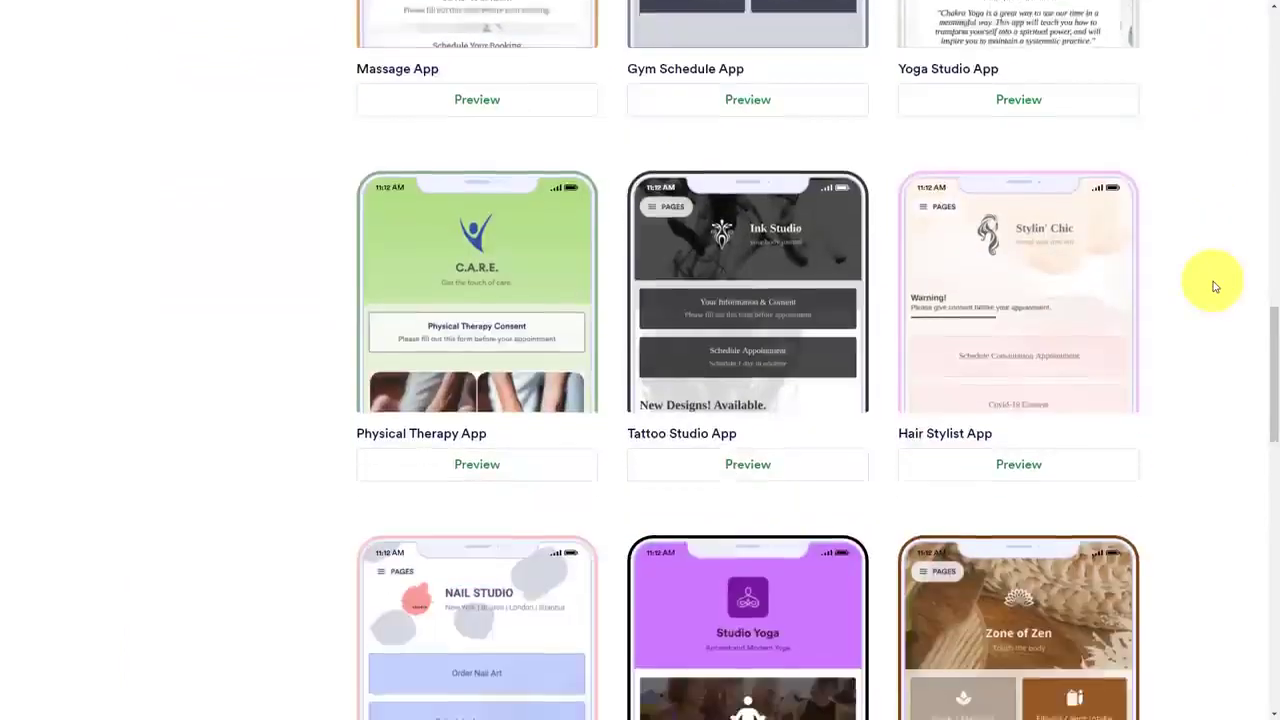
Choose the Scheduling App template from the Scheduling Apps category and use it for the new app
scroll(1215, 286, up, 15)
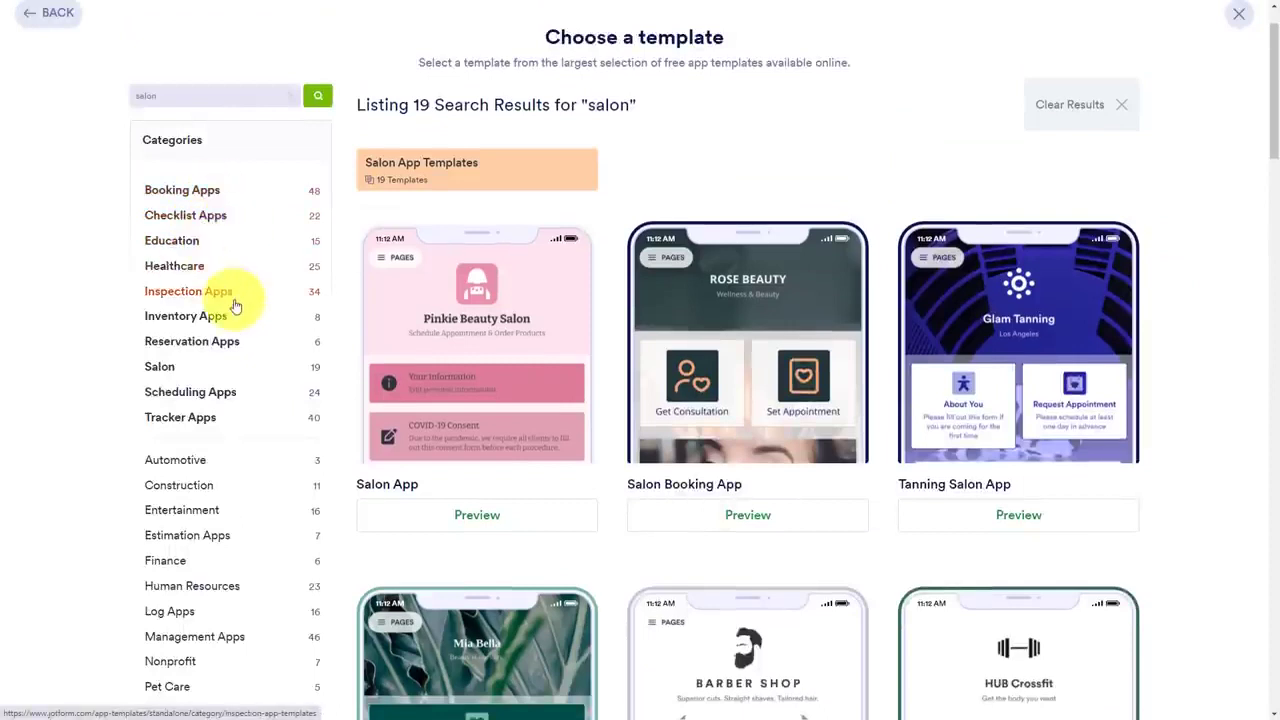
scroll(240, 316, down, 1)
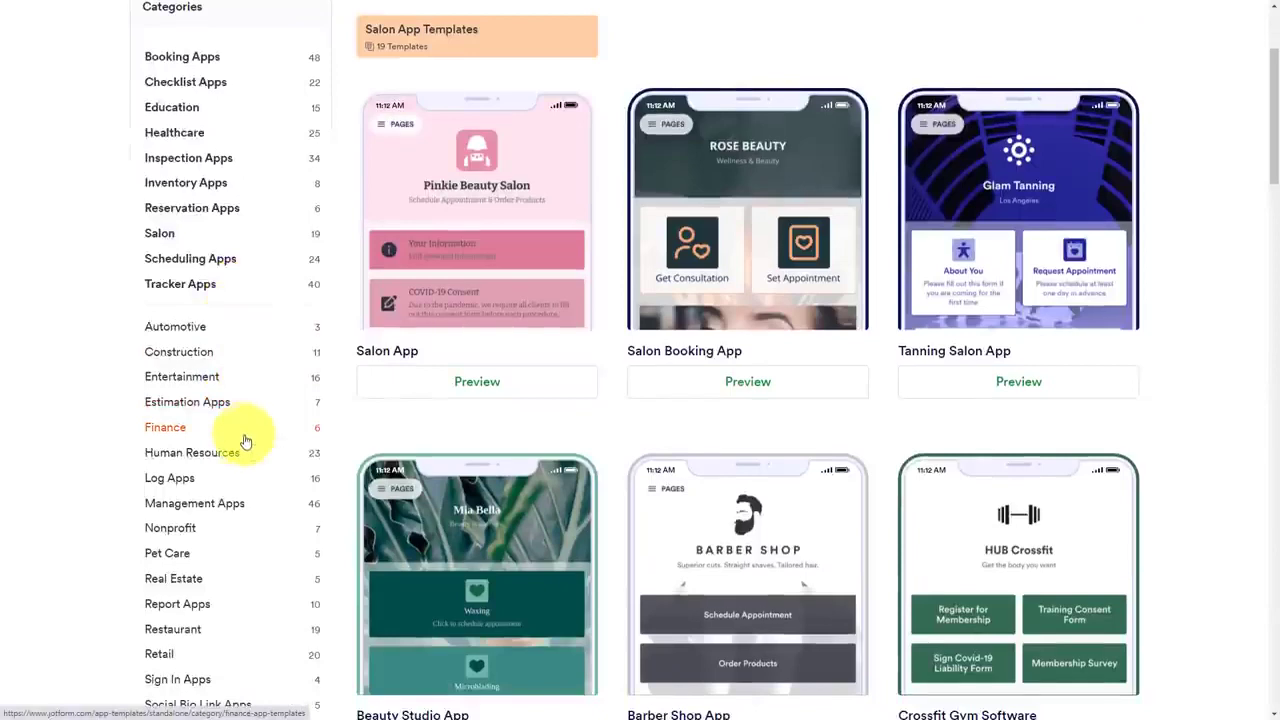
scroll(246, 441, down, 1)
scroll(246, 437, up, 3)
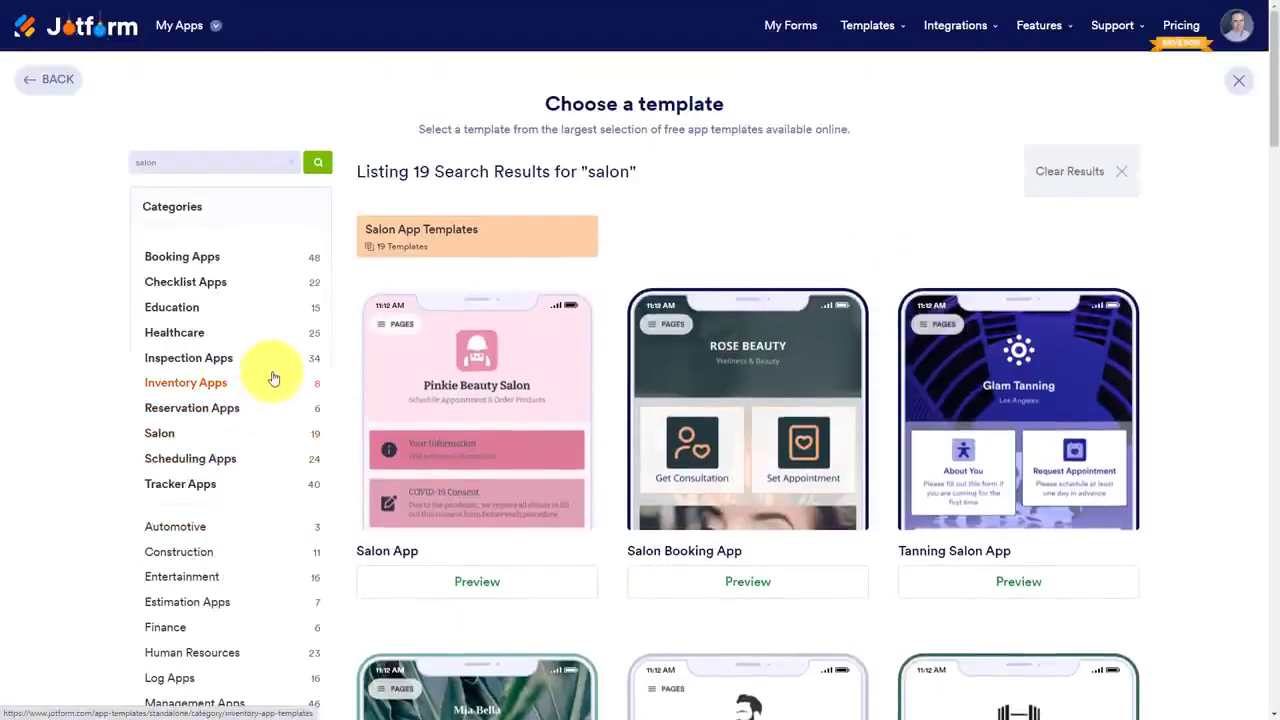
click(180, 457)
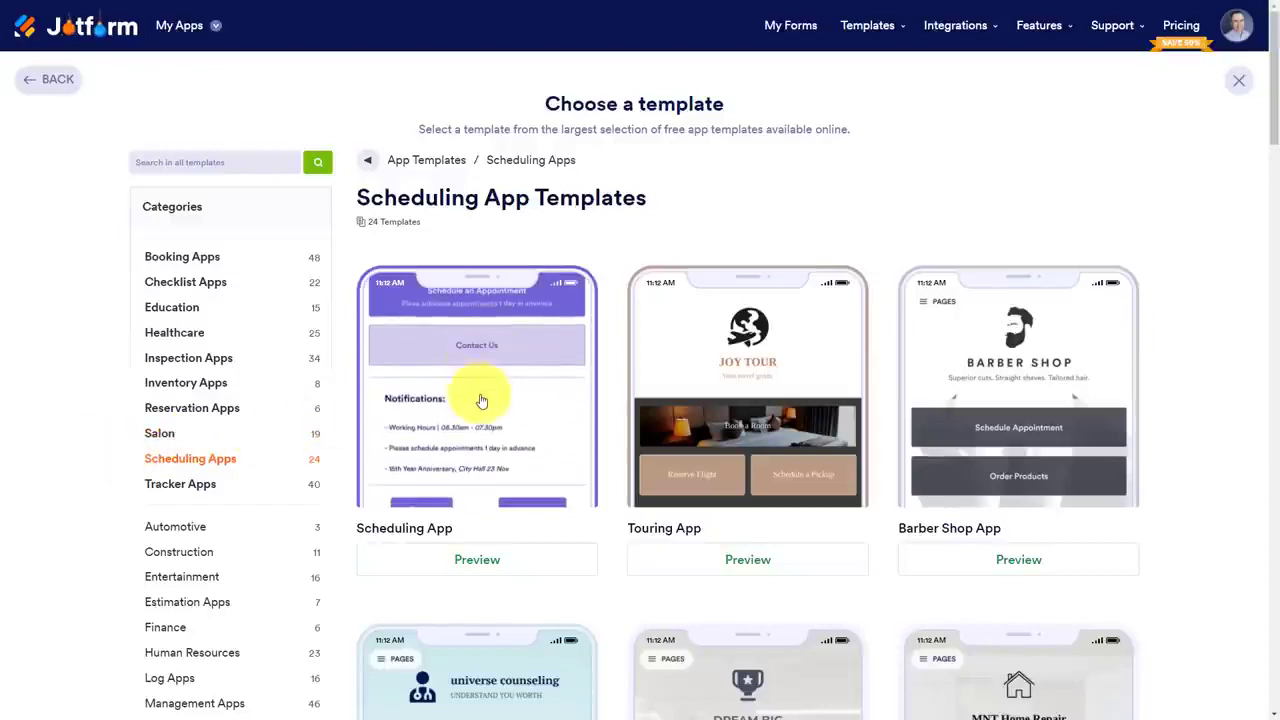
click(480, 389)
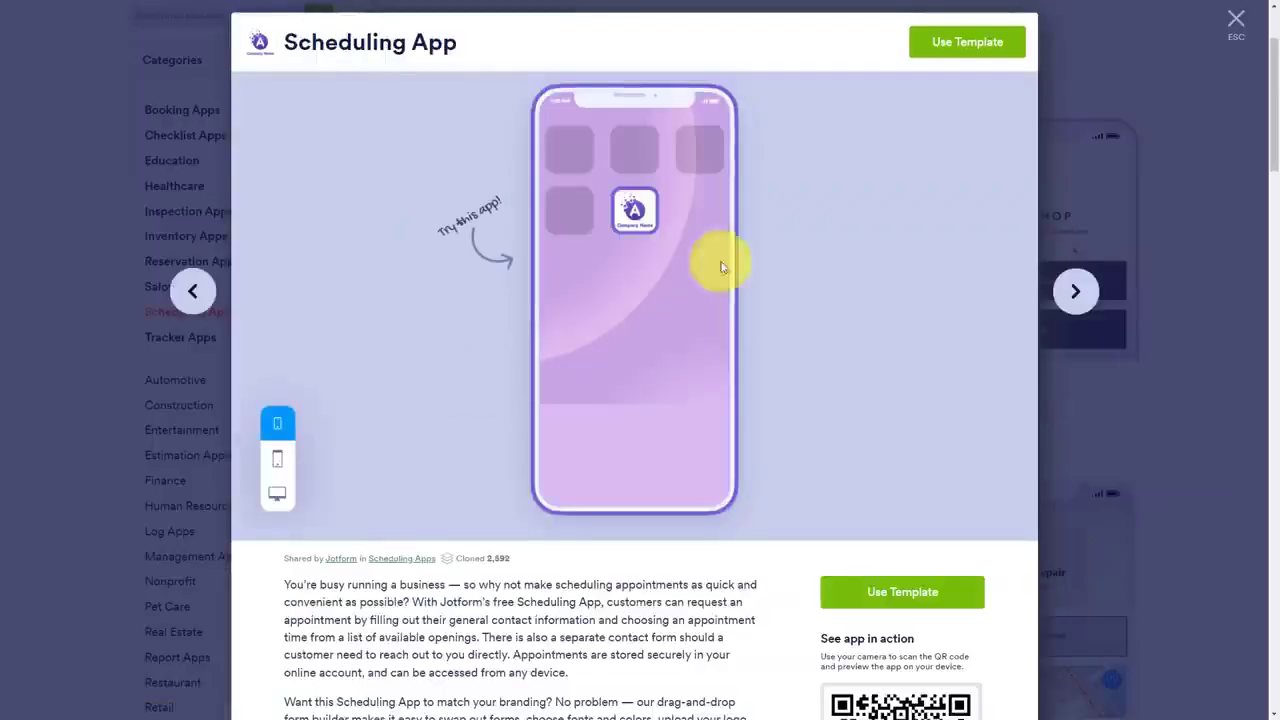
click(965, 43)
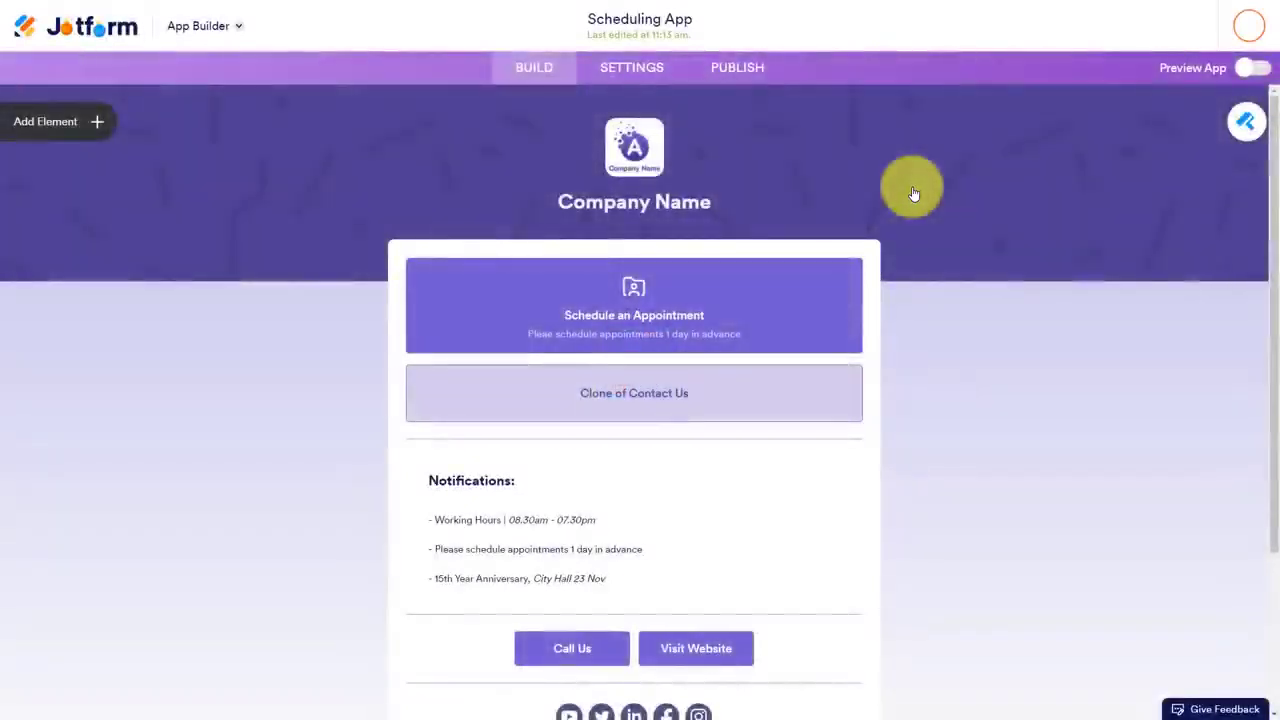
Add a Map element to the app page between the Call Us and Visit Website buttons and the social media icons
scroll(331, 323, down, 2)
scroll(331, 323, up, 2)
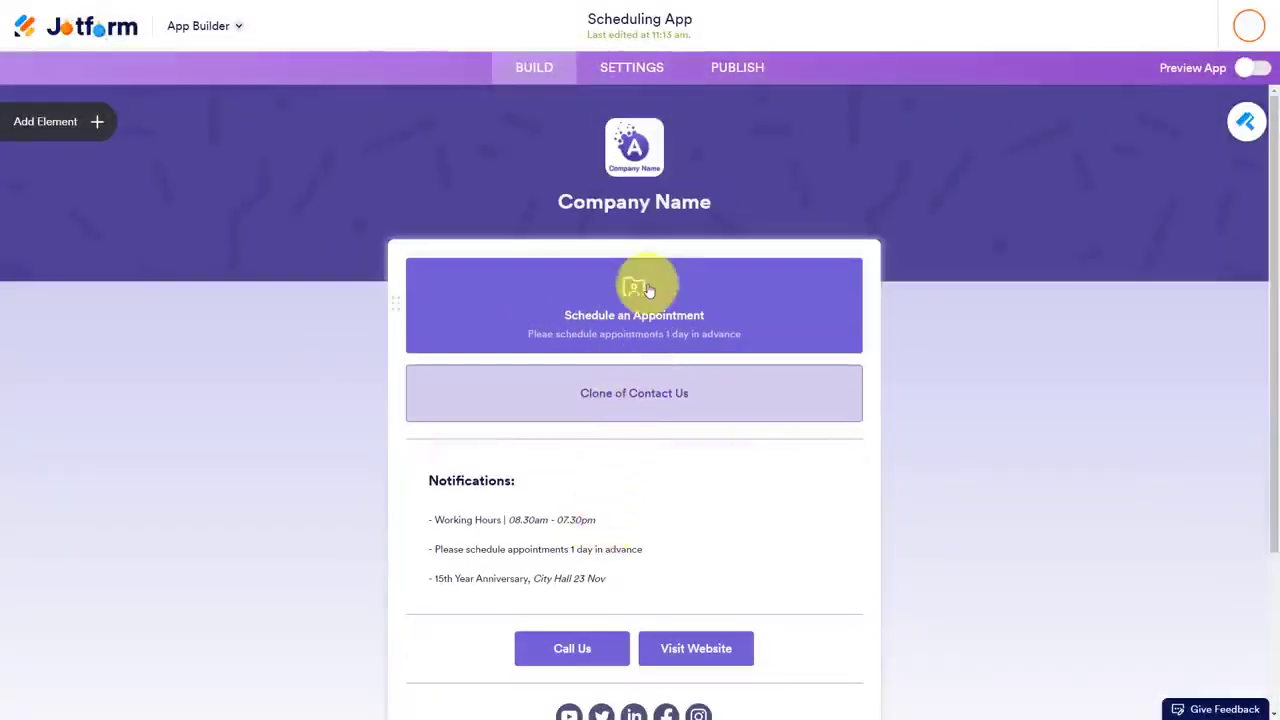
click(100, 122)
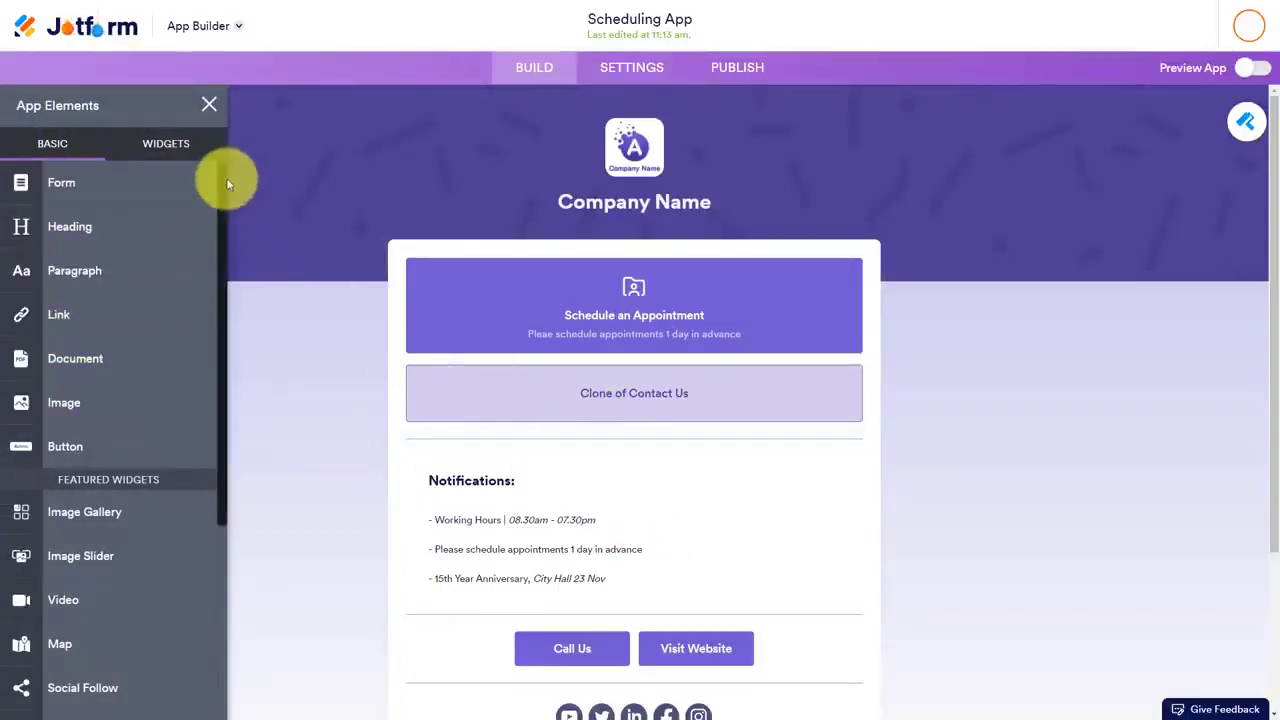
mouse_move(226, 186)
mouse_down()
mouse_move(209, 388)
mouse_move(229, 331)
mouse_move(234, 178)
mouse_up()
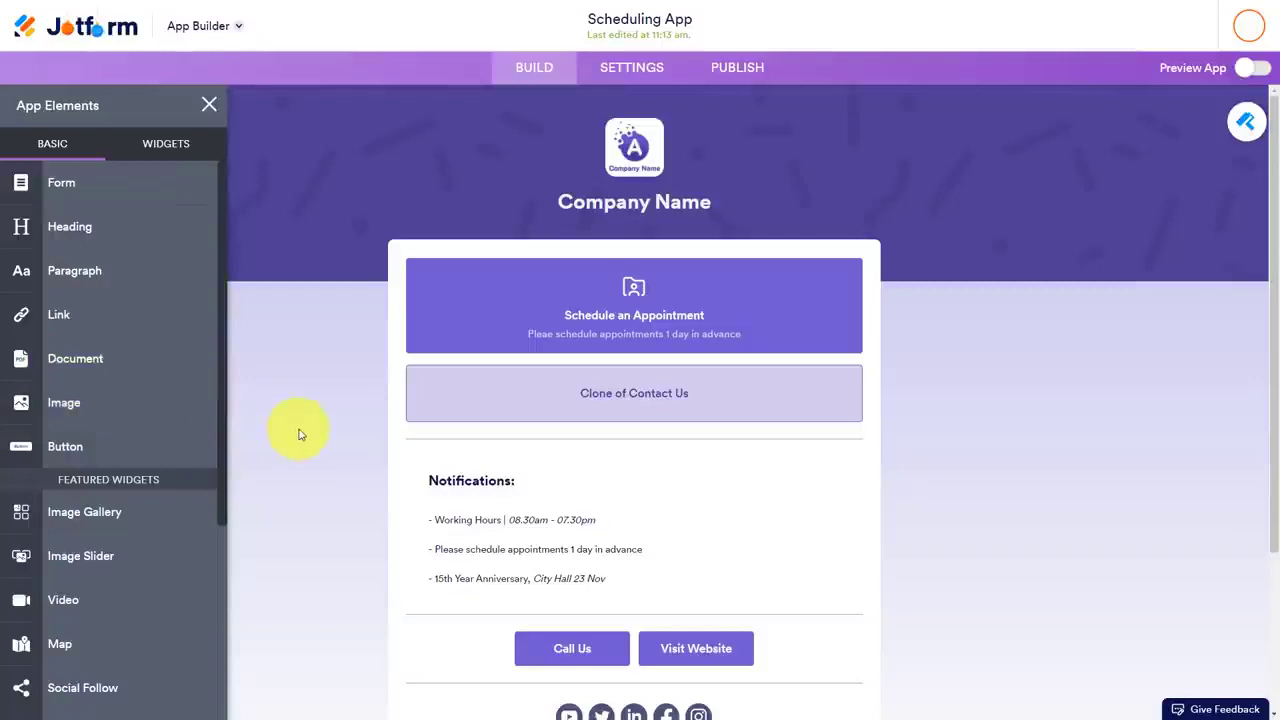
scroll(330, 430, down, 2)
scroll(151, 410, down, 4)
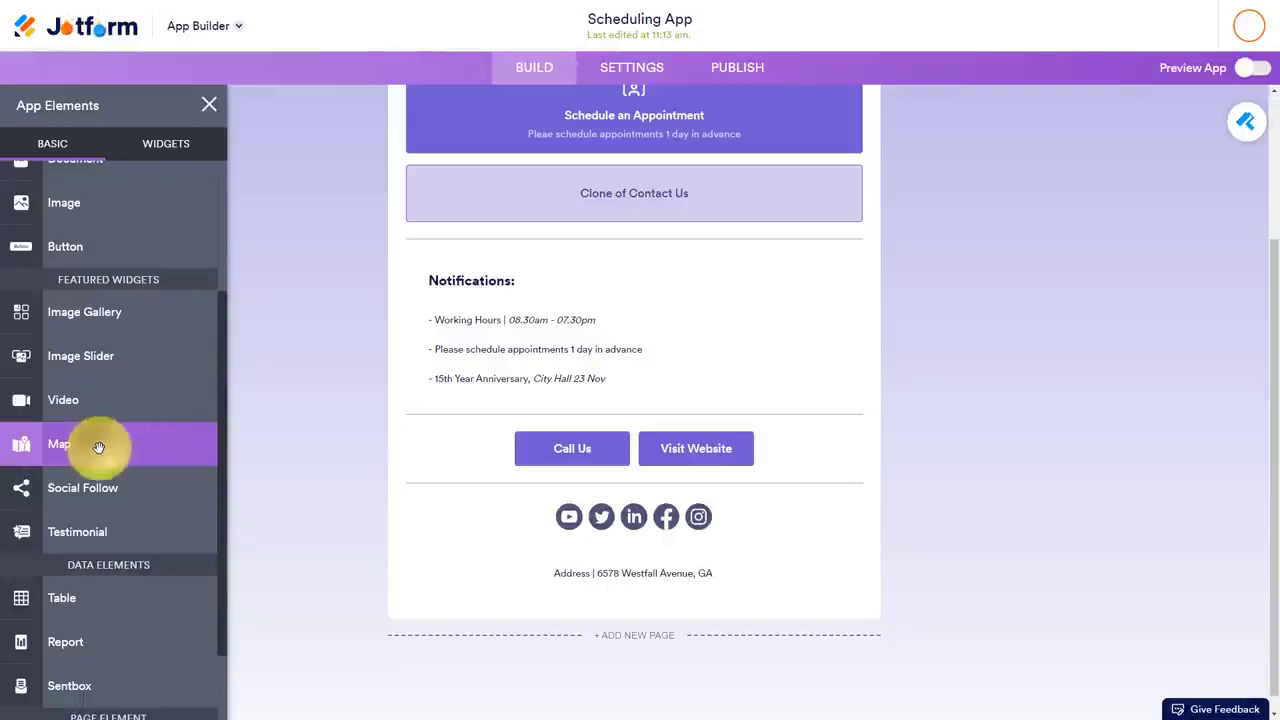
drag(97, 447, 646, 528)
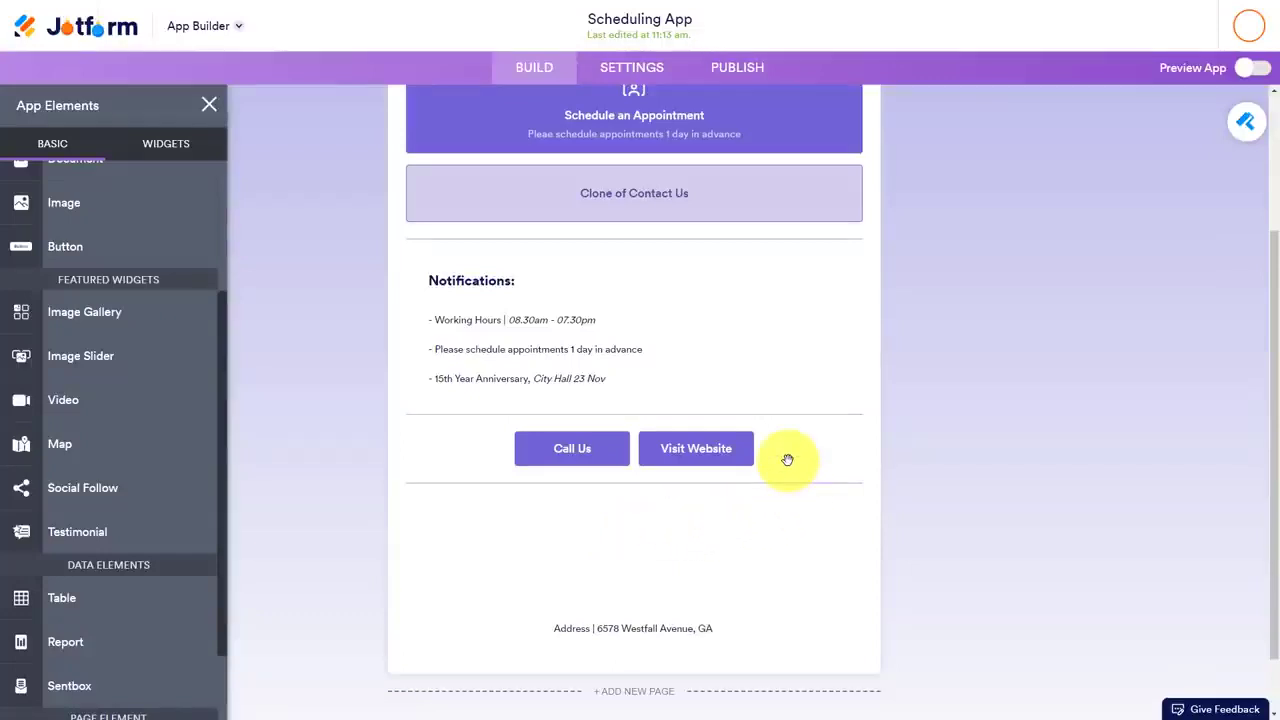
scroll(777, 532, down, 2)
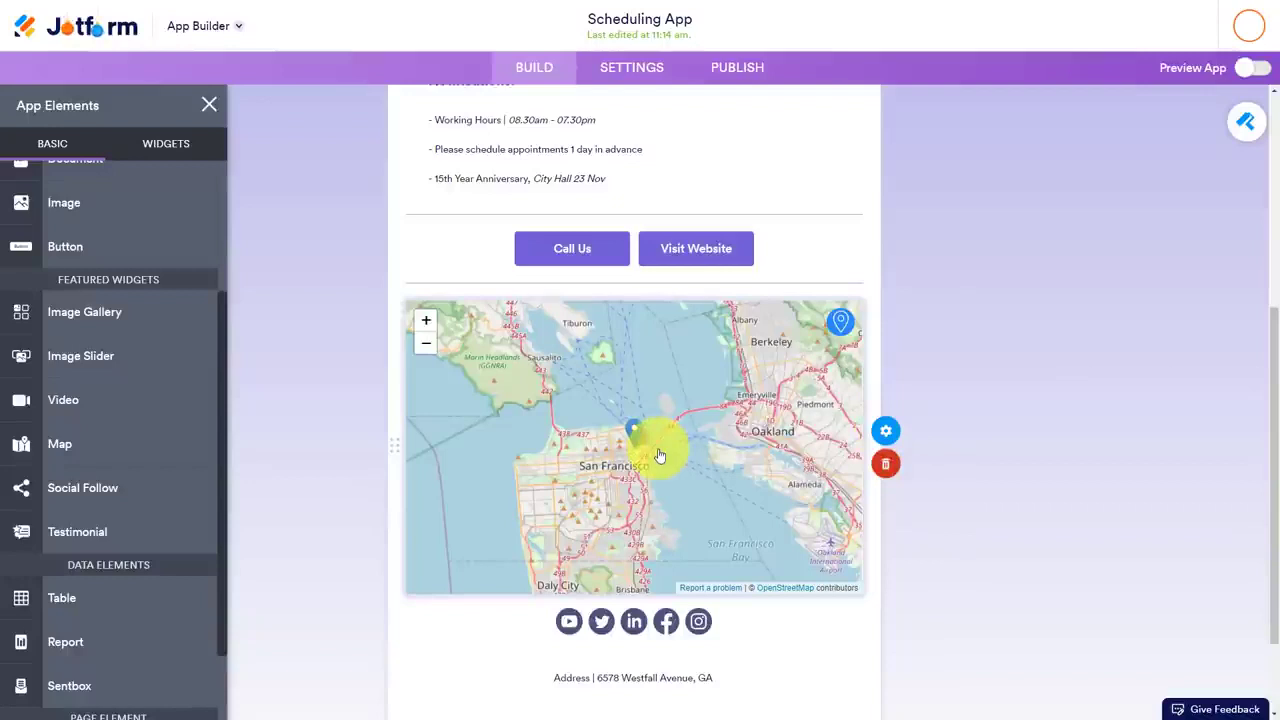
scroll(720, 400, up, 5)
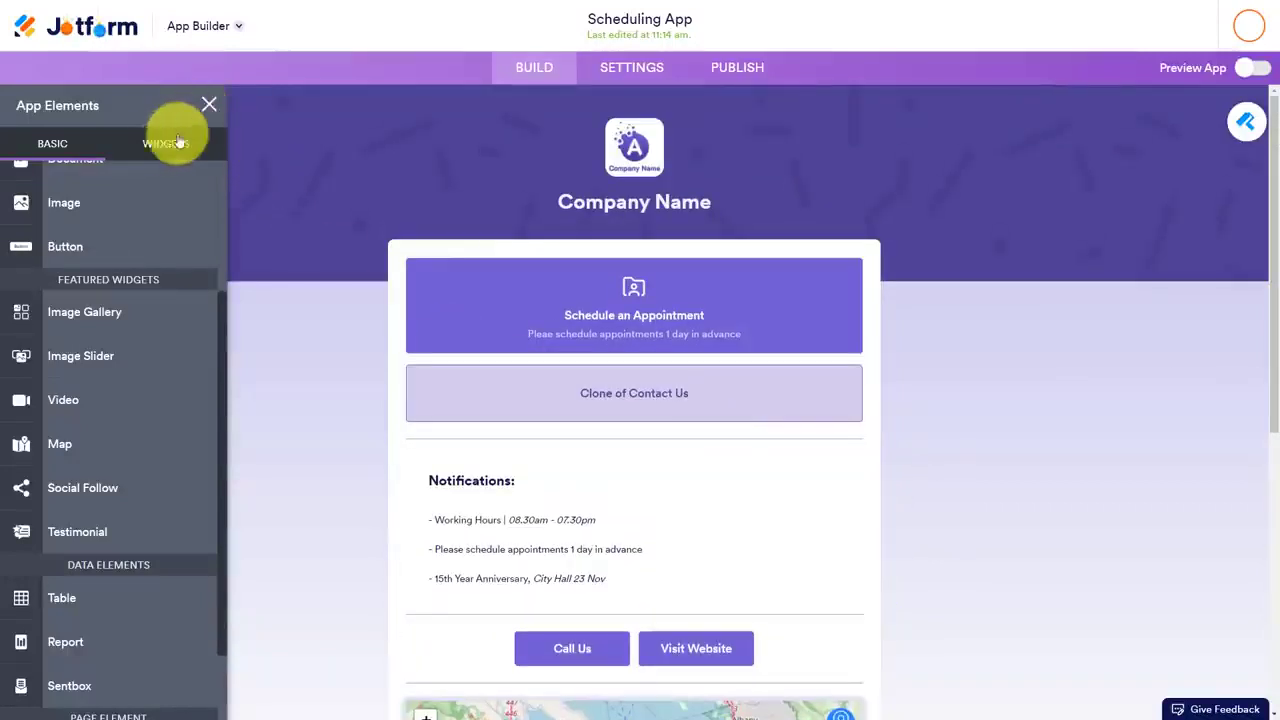
Look through the widgets available for the app and close the element list
click(160, 145)
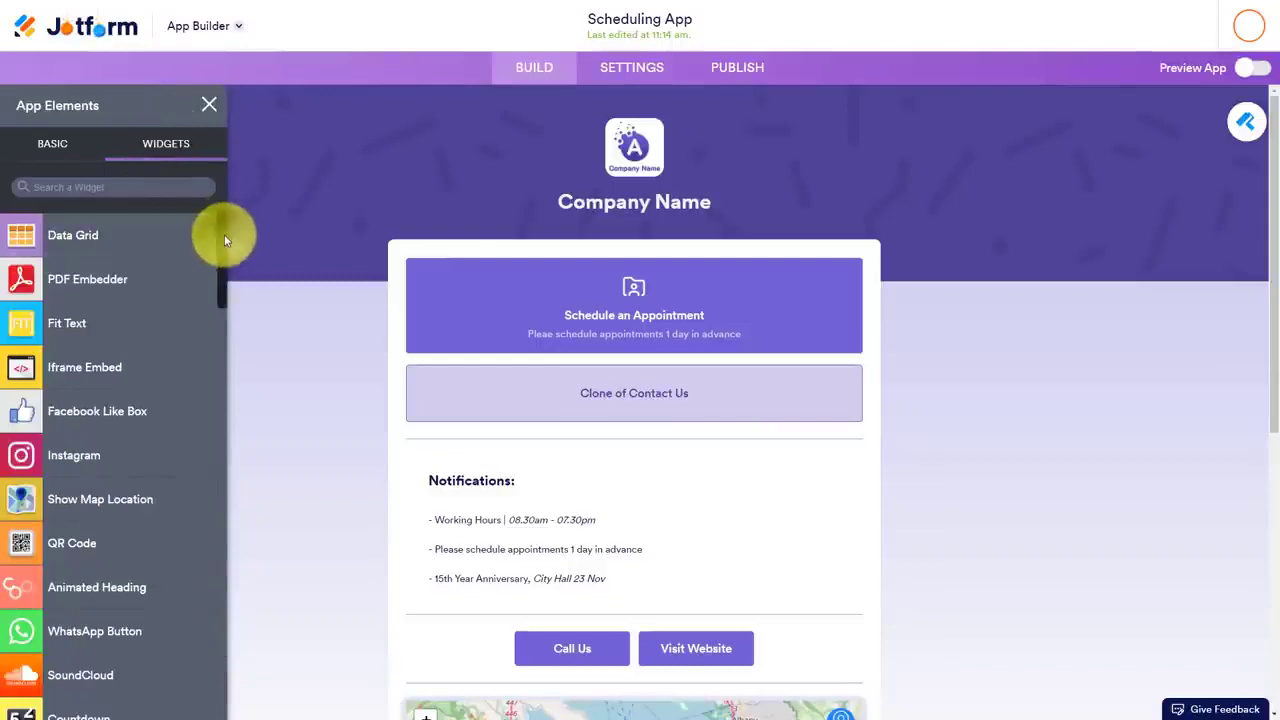
scroll(224, 234, down, 1)
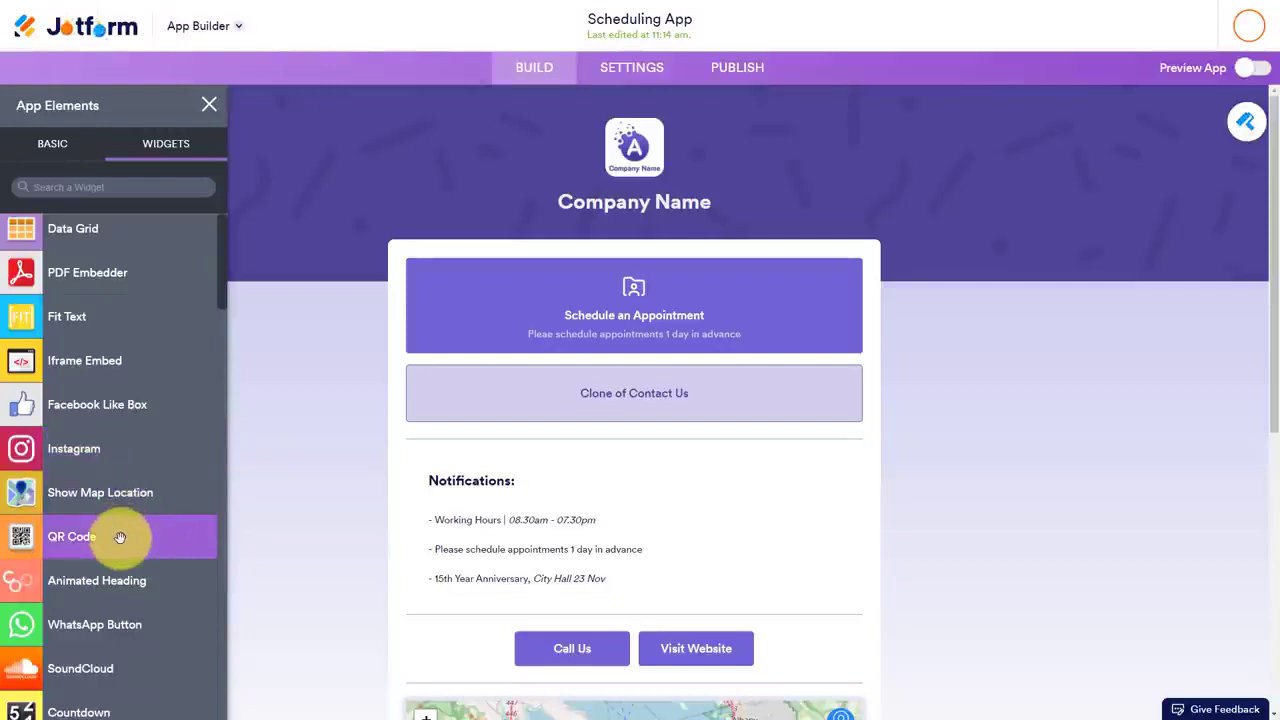
click(208, 104)
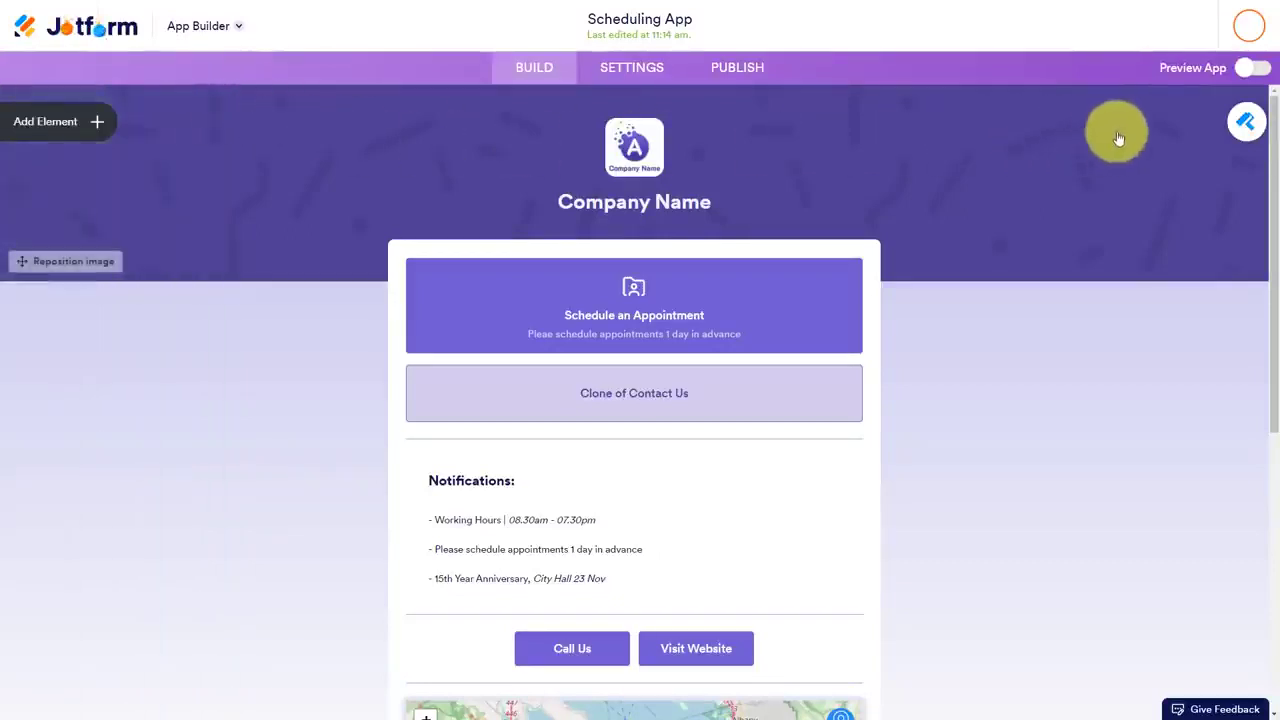
Apply the dark blue color scheme with background #02357D to the app and look through the available app layouts
click(1247, 122)
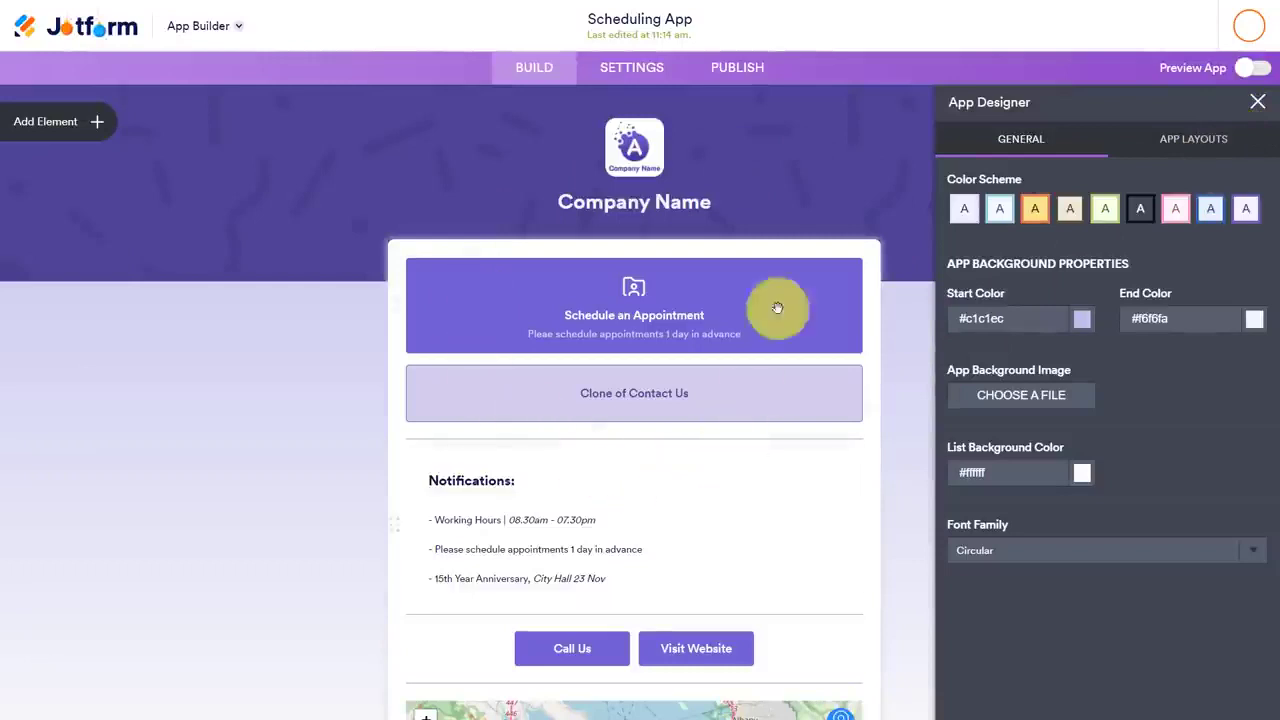
click(1037, 210)
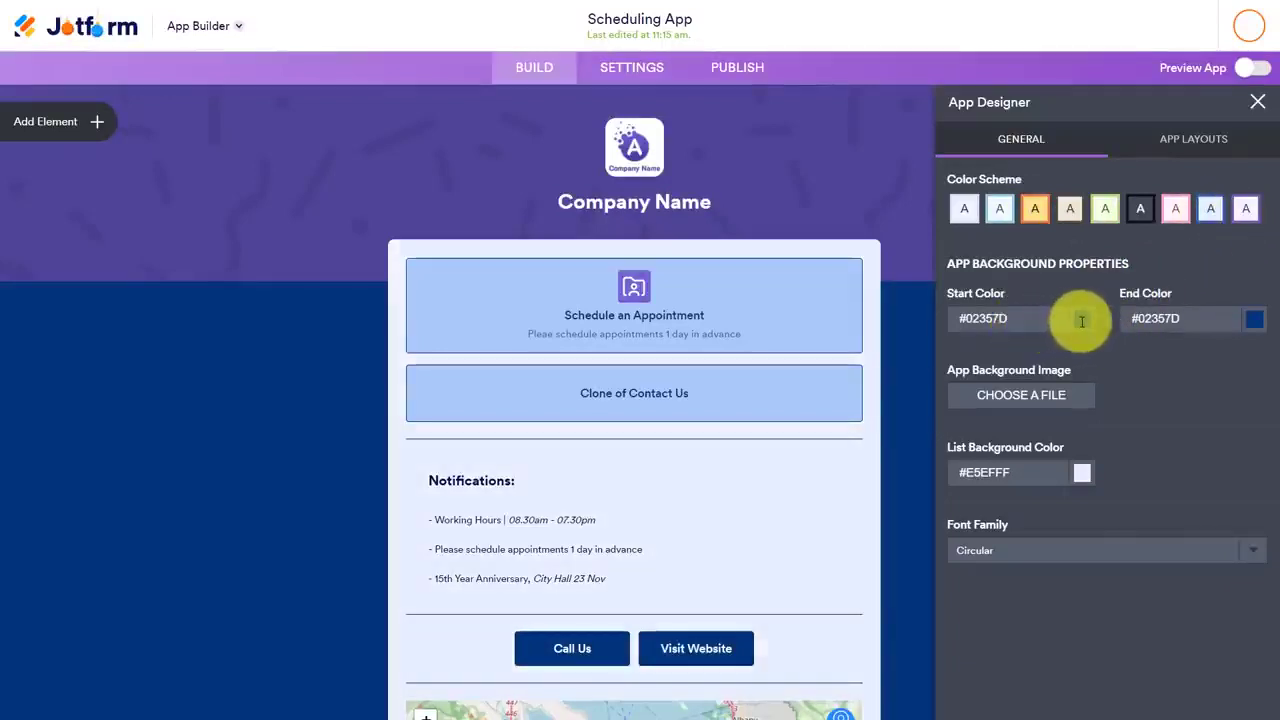
click(1193, 142)
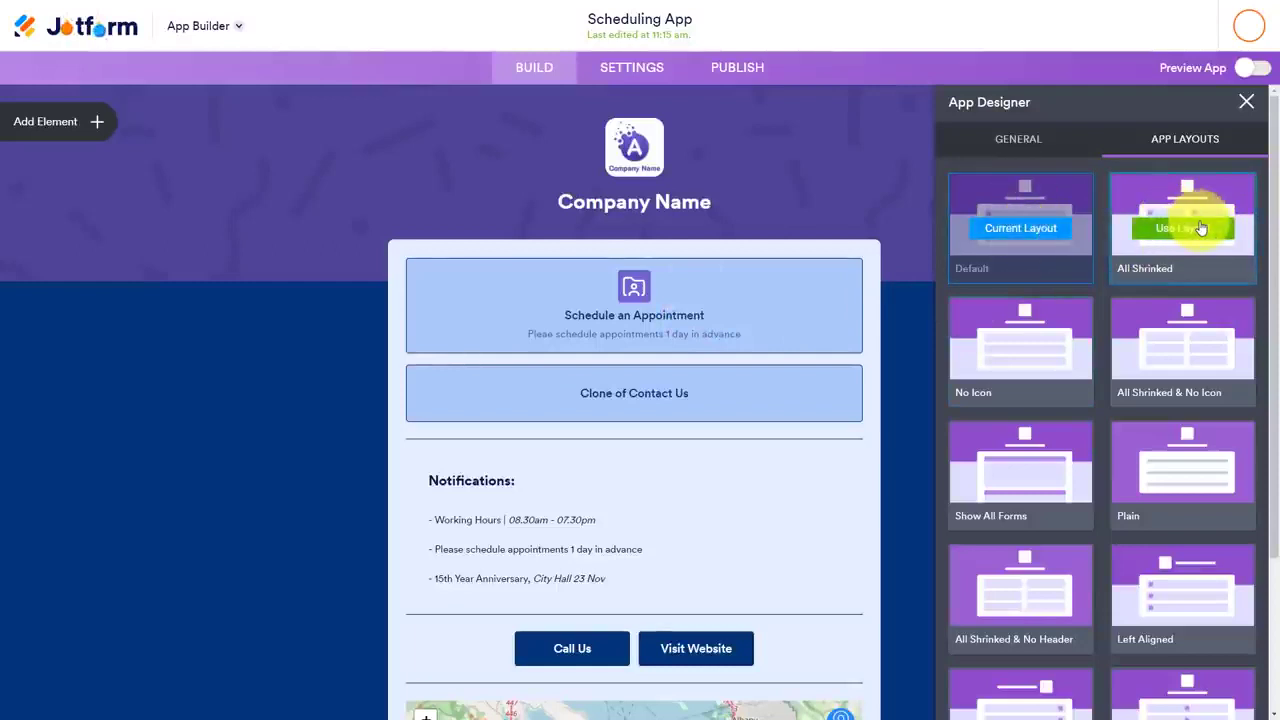
scroll(1194, 243, down, 2)
scroll(1186, 251, up, 2)
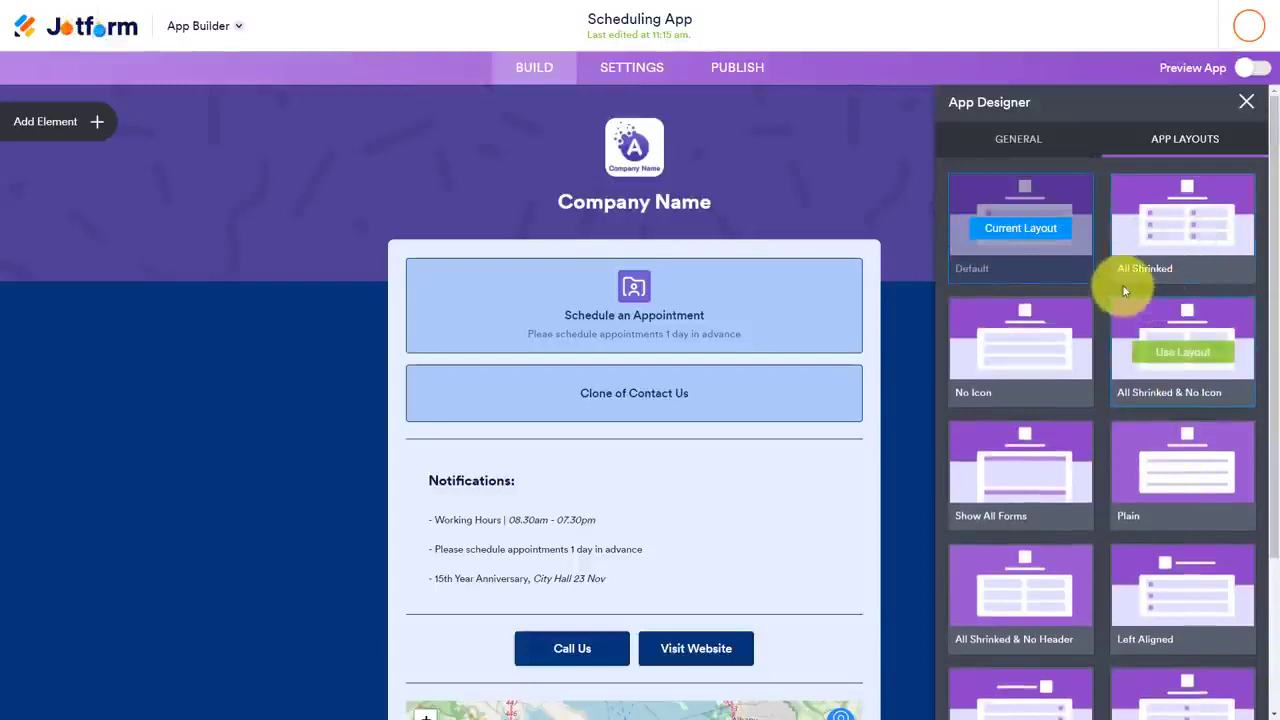
click(1245, 105)
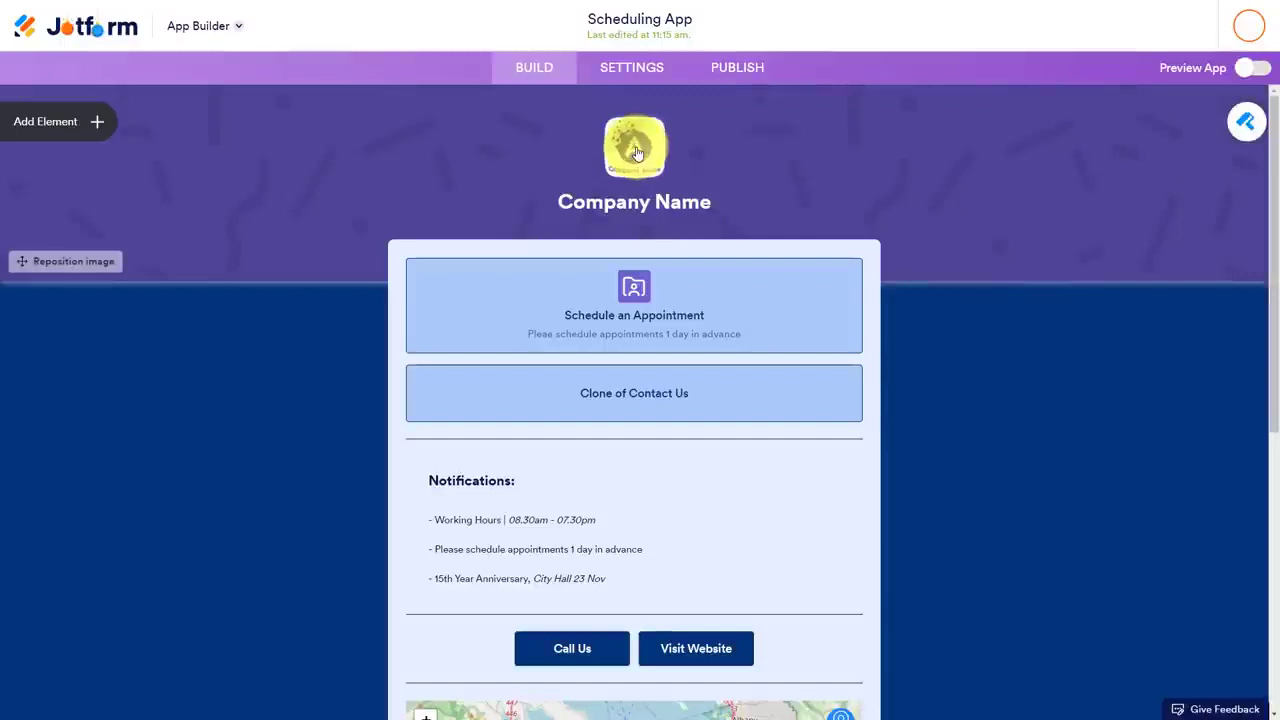
Replace the header's placeholder logo with the blue S-shaped arrow logo image from the Desktop folder
click(637, 152)
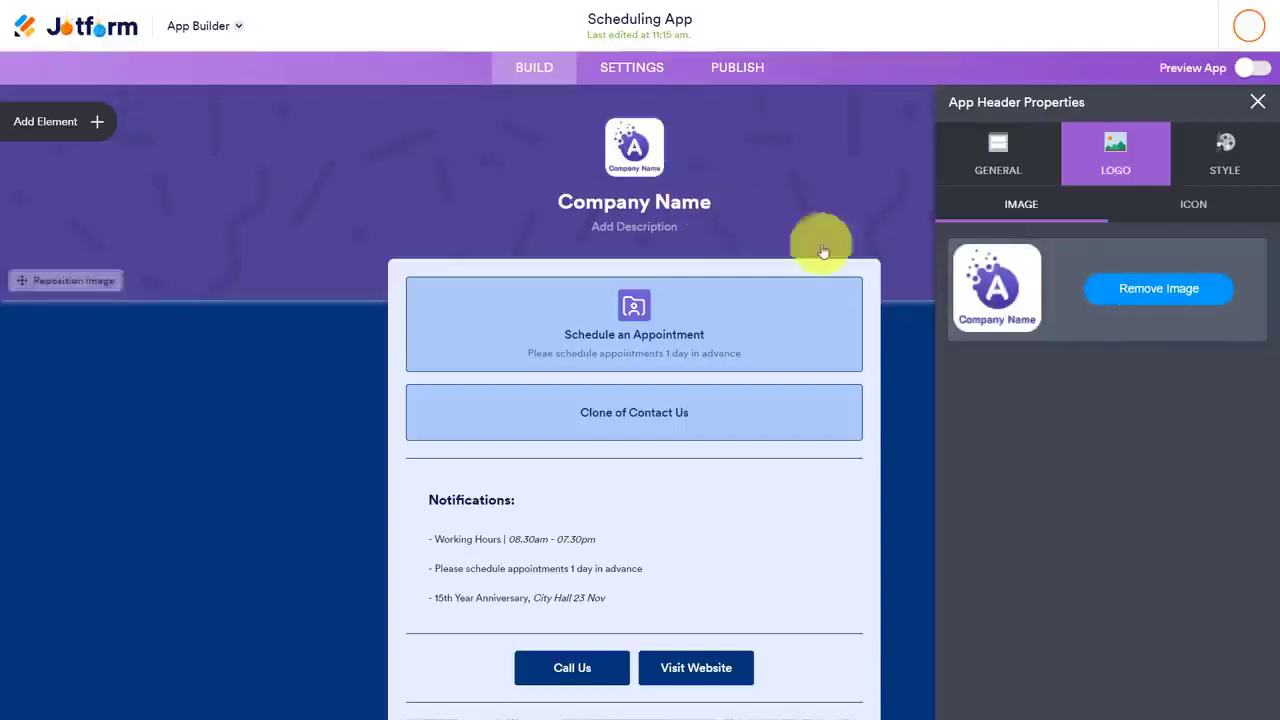
click(1124, 291)
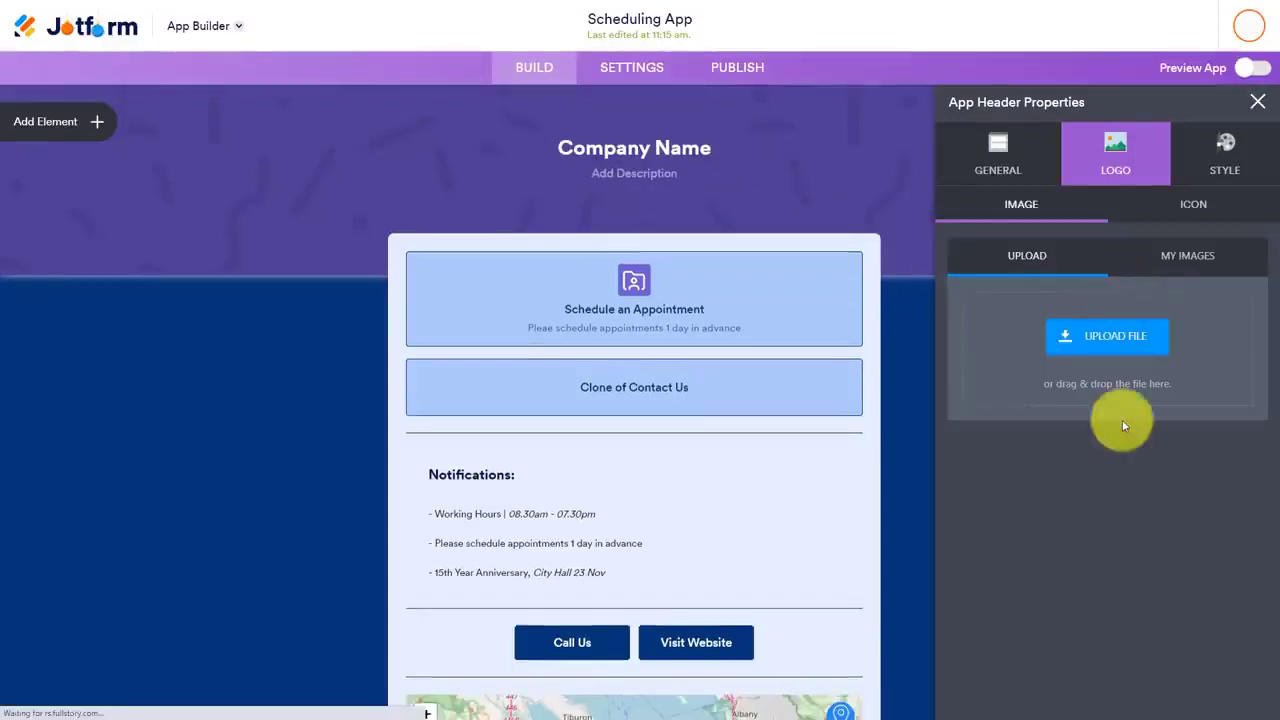
click(1116, 340)
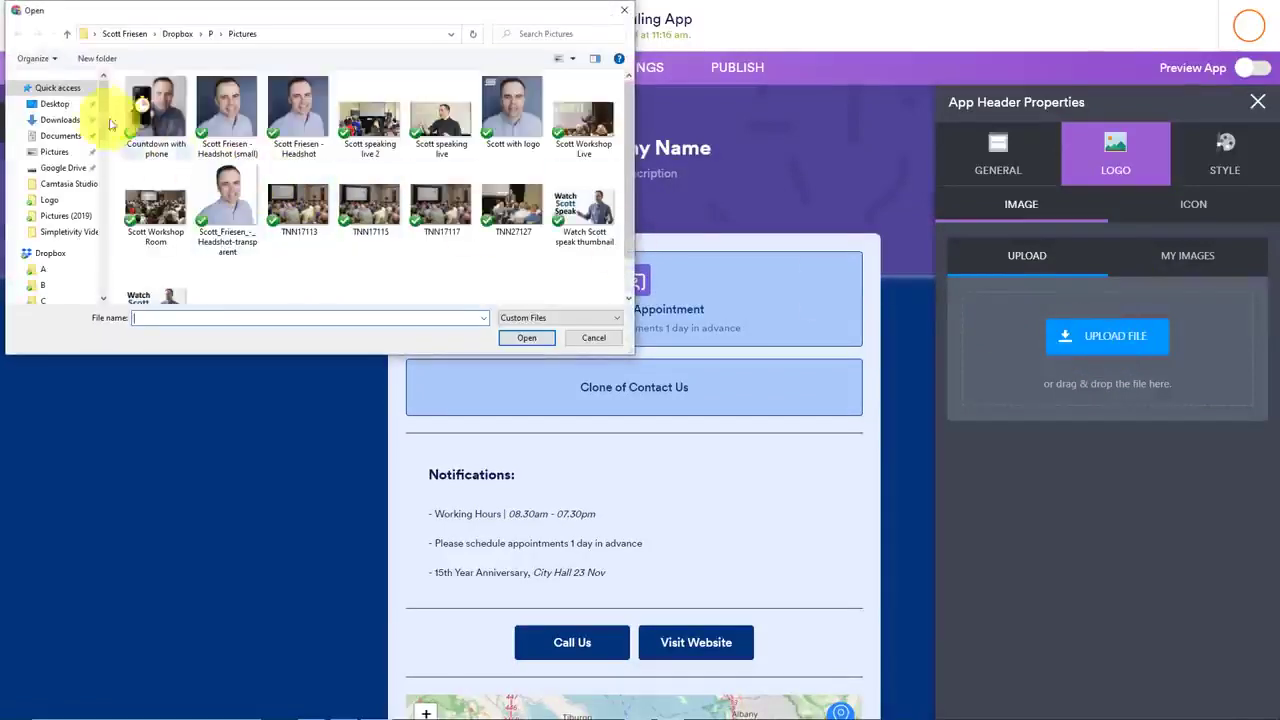
click(55, 104)
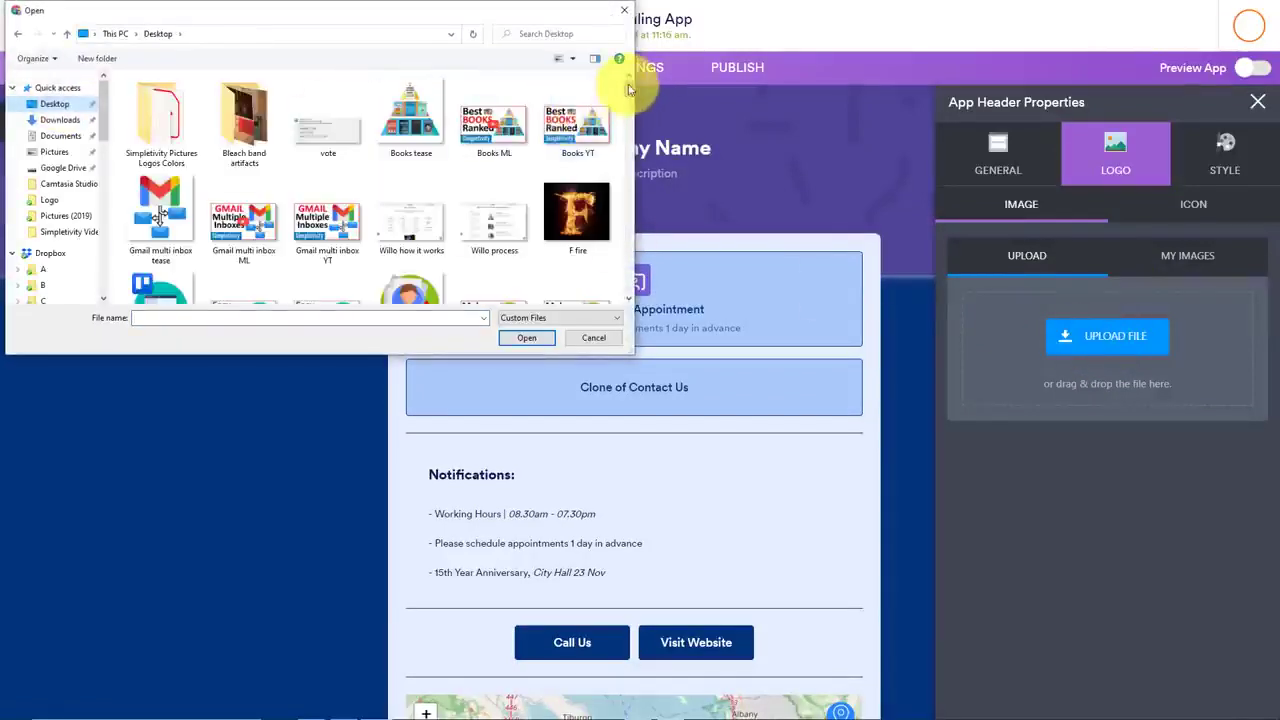
drag(628, 78, 580, 240)
double_click(572, 236)
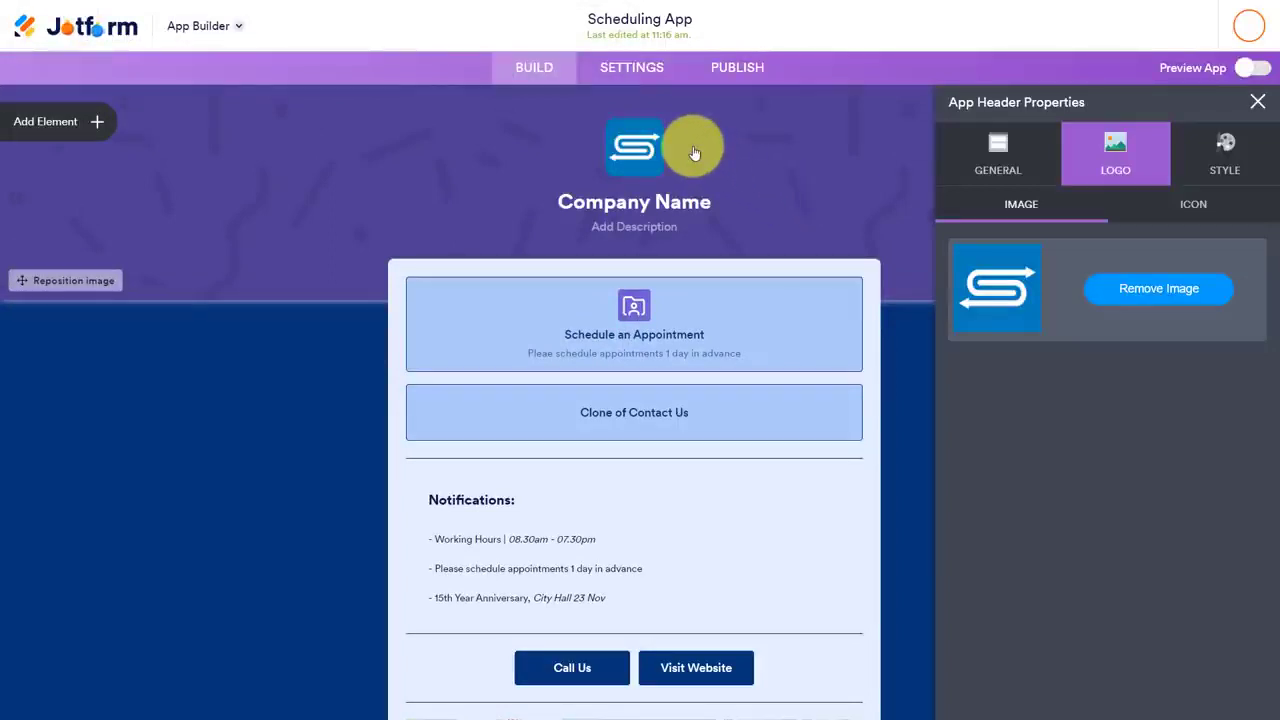
Set the app title in the header to "Simple App" and close the header properties
click(565, 201)
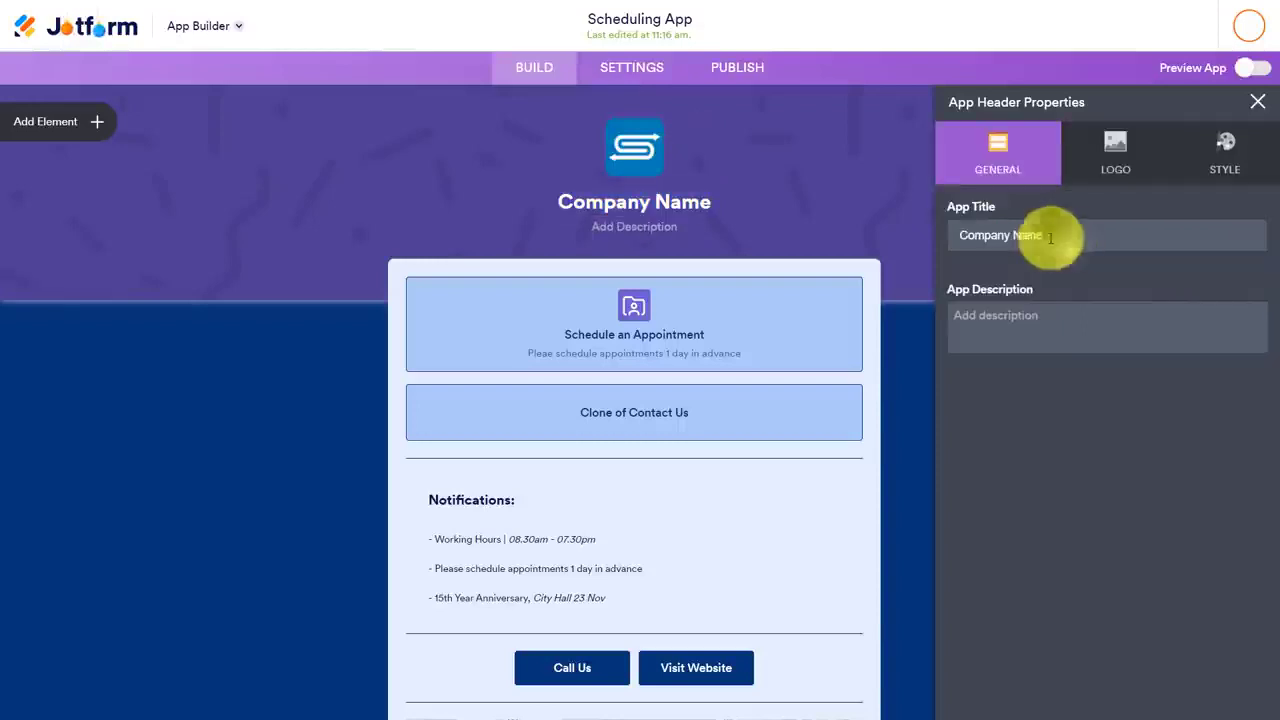
text(S)
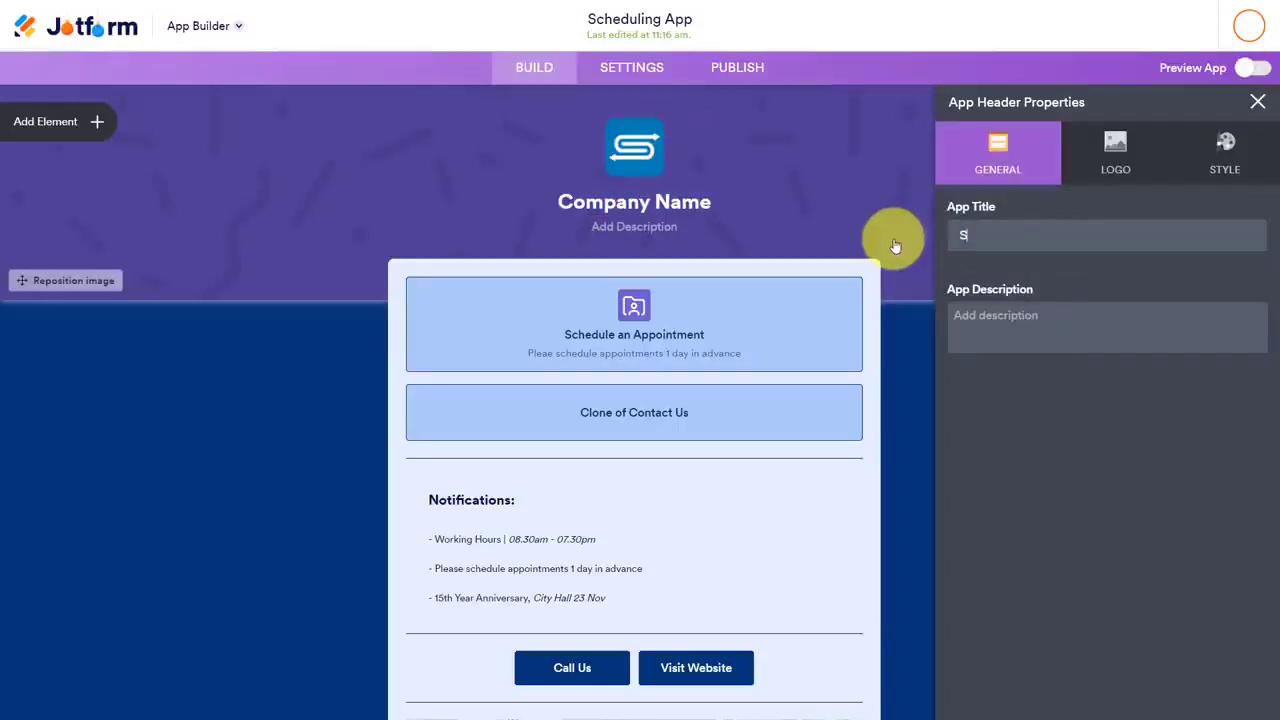
text(imple)
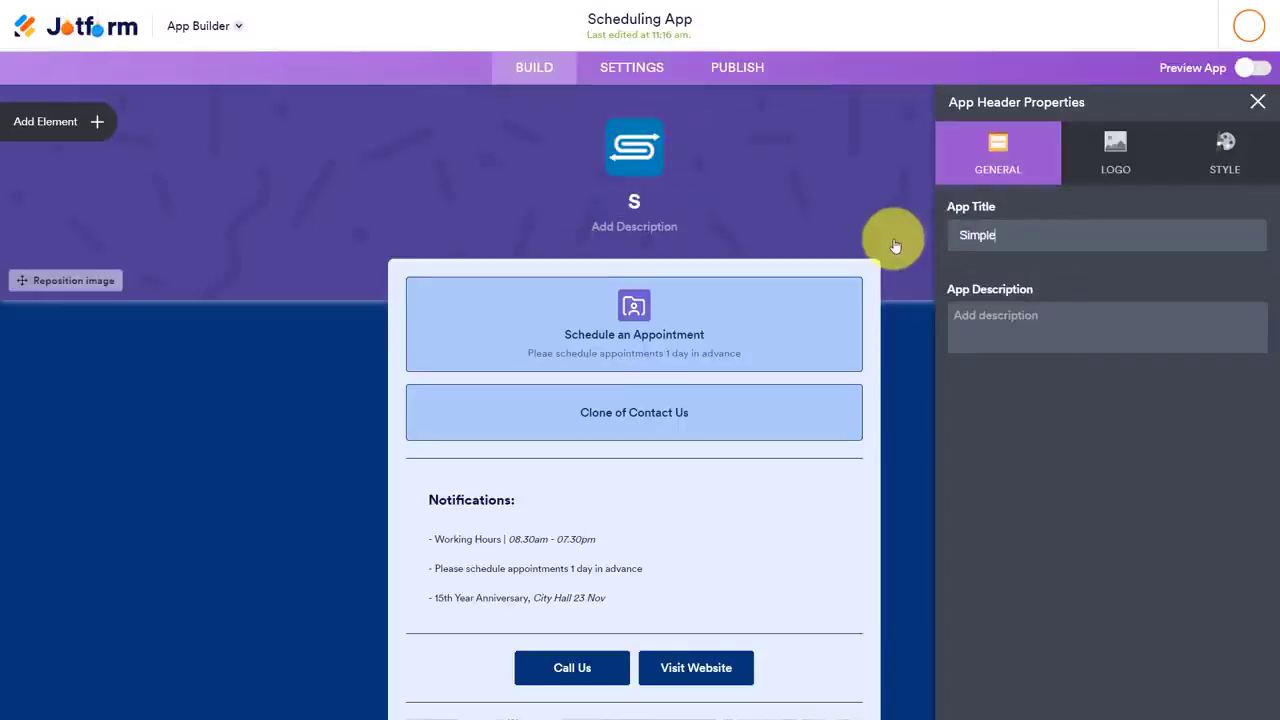
text( App)
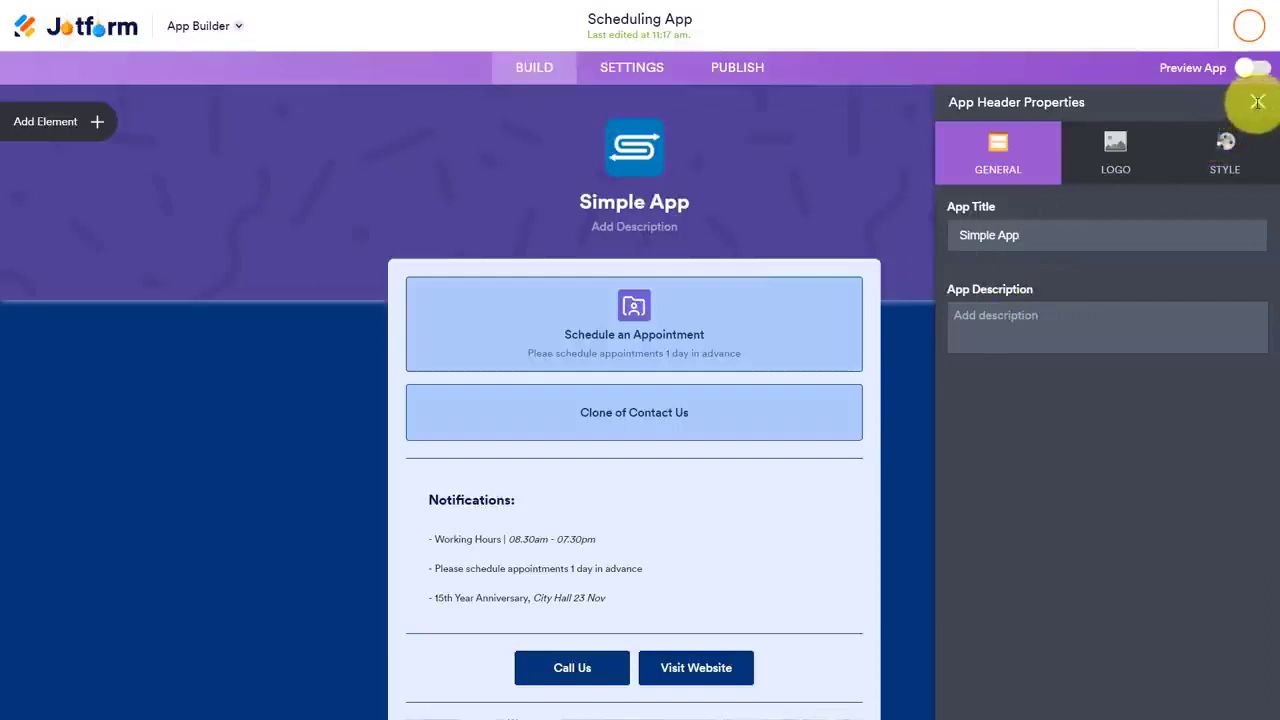
click(925, 391)
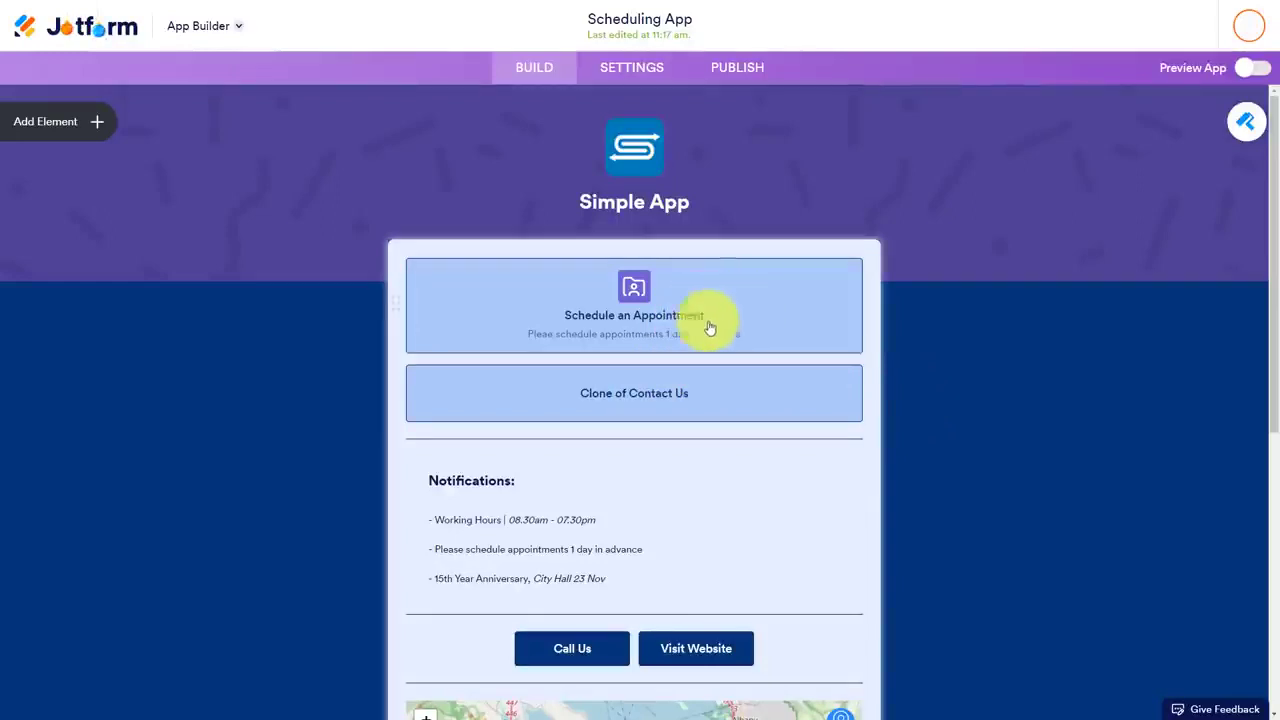
Rename the "Clone of Contact Us" form element on the app page to "Contact Us"
click(622, 393)
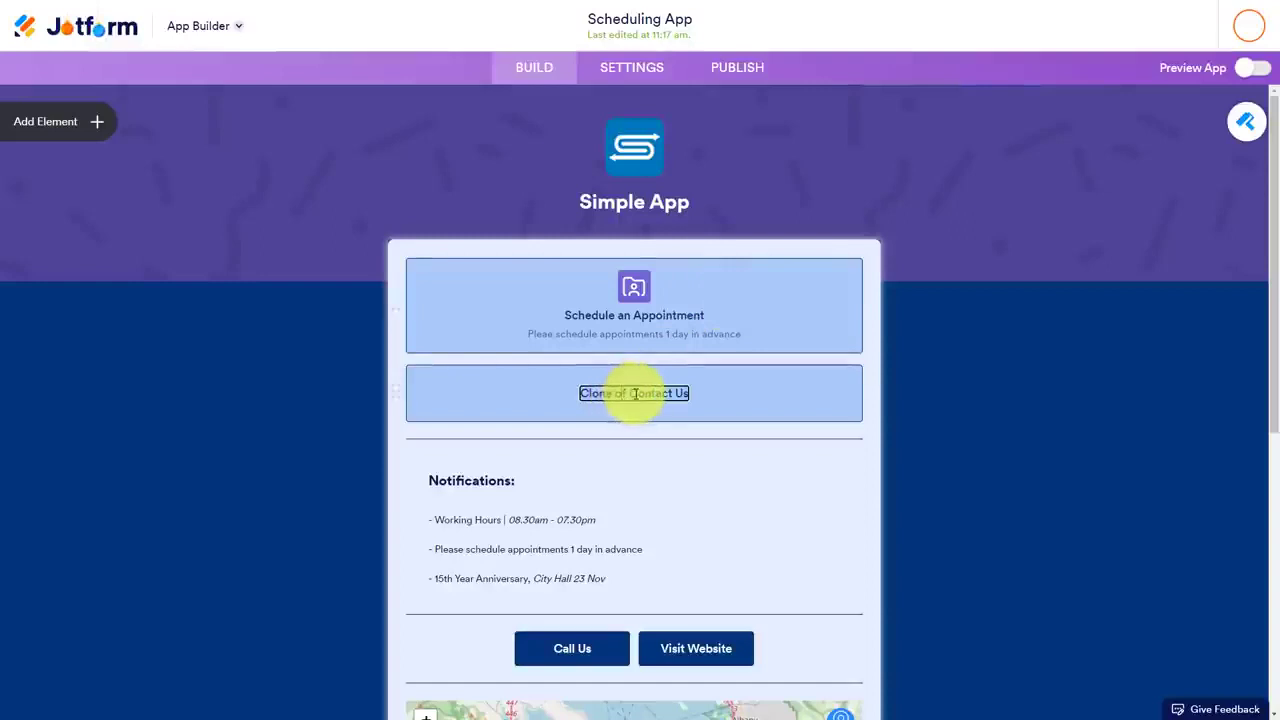
click(632, 391)
key(BackSpace)
key(BackSpace)
key(BackSpace)
key(BackSpace)
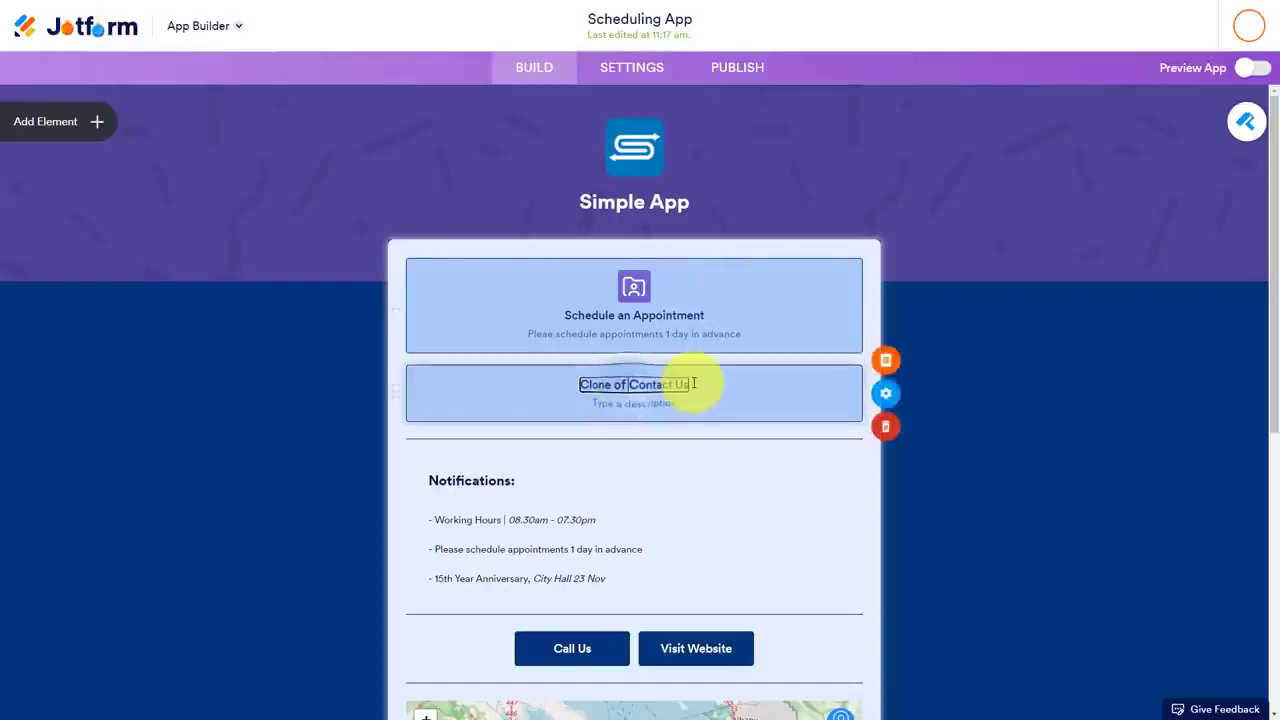
key(BackSpace)
key(BackSpace)
key(BackSpace)
key(BackSpace)
key(BackSpace)
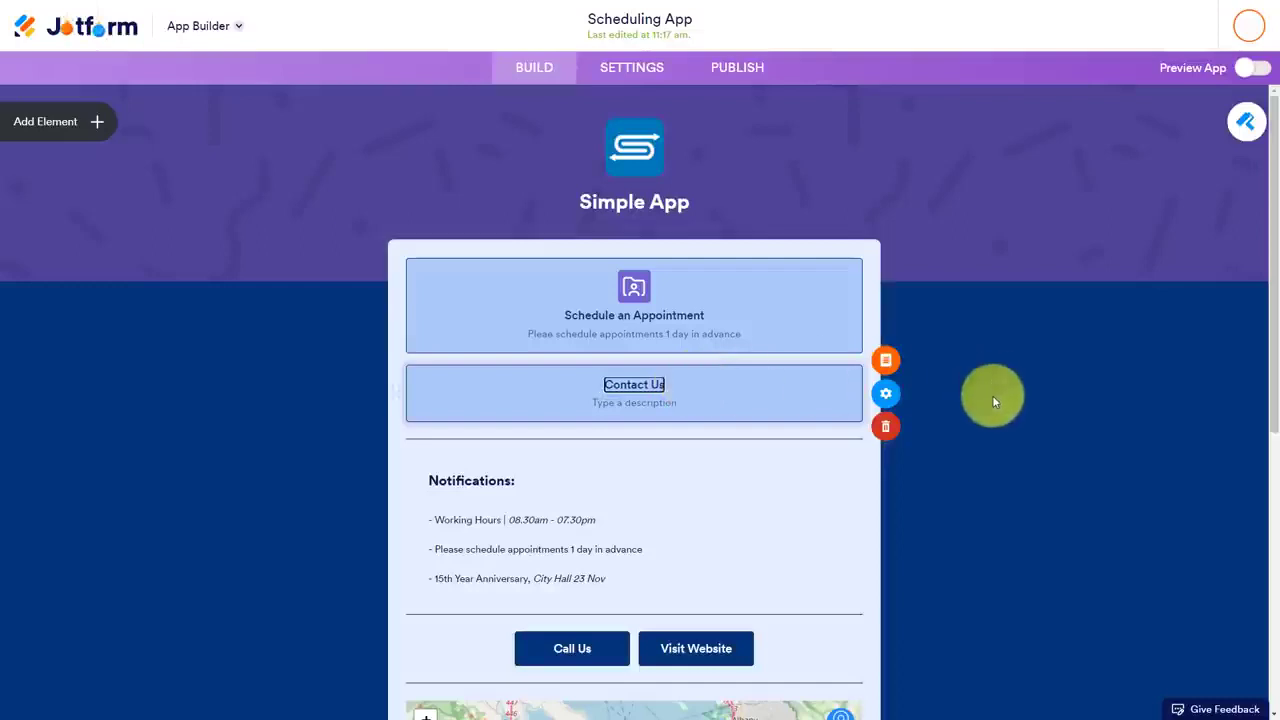
click(628, 326)
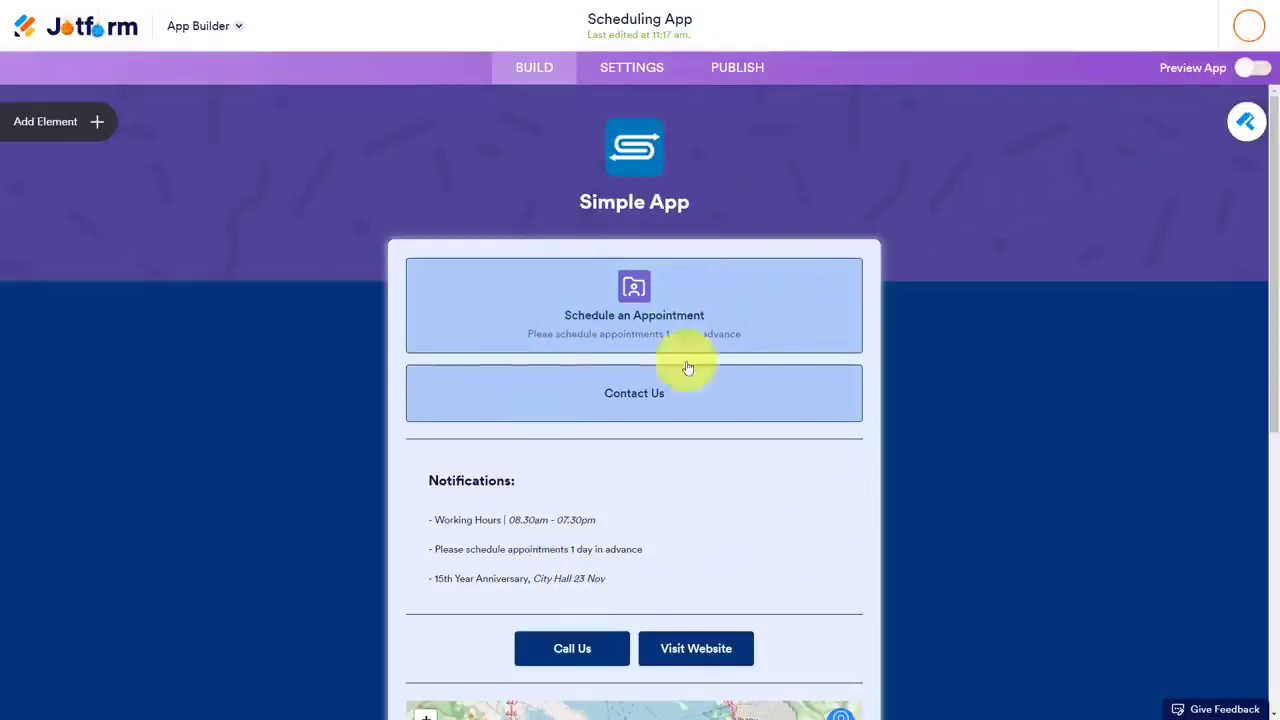
Preview the app on the phone display in portrait and landscape orientation, and close the preview
click(1258, 70)
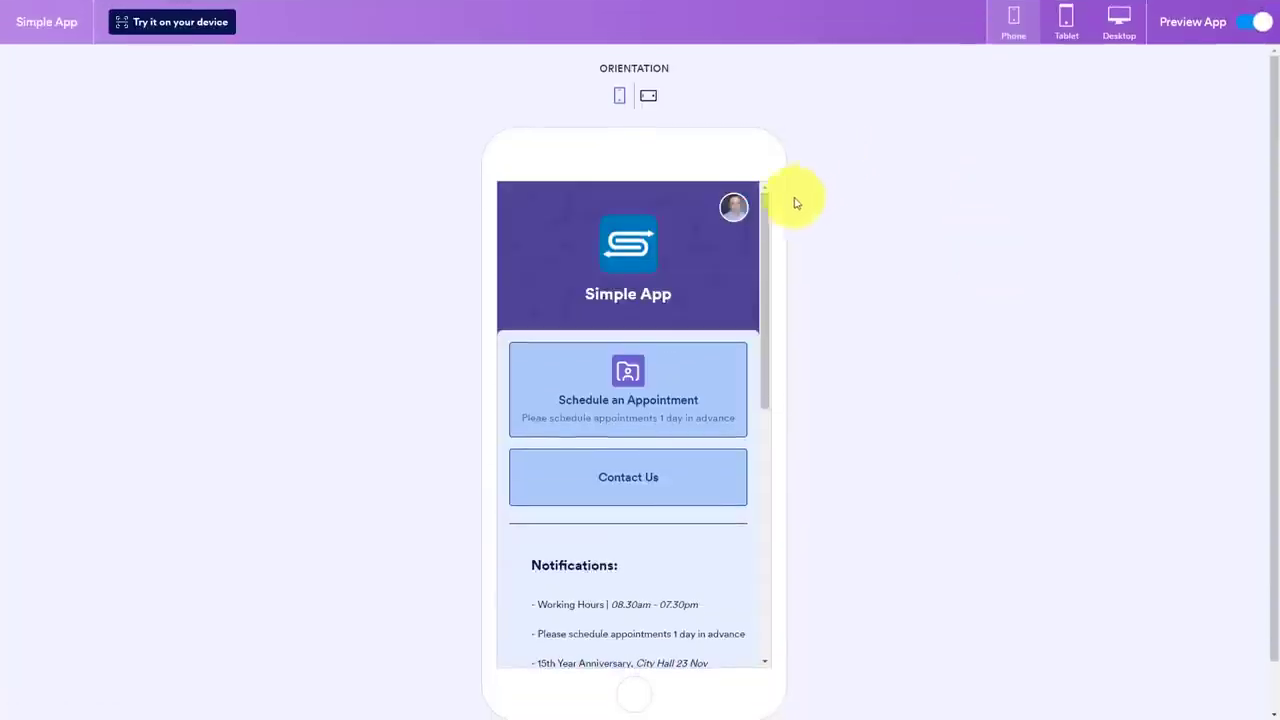
scroll(770, 242, down, 1)
drag(771, 320, 784, 184)
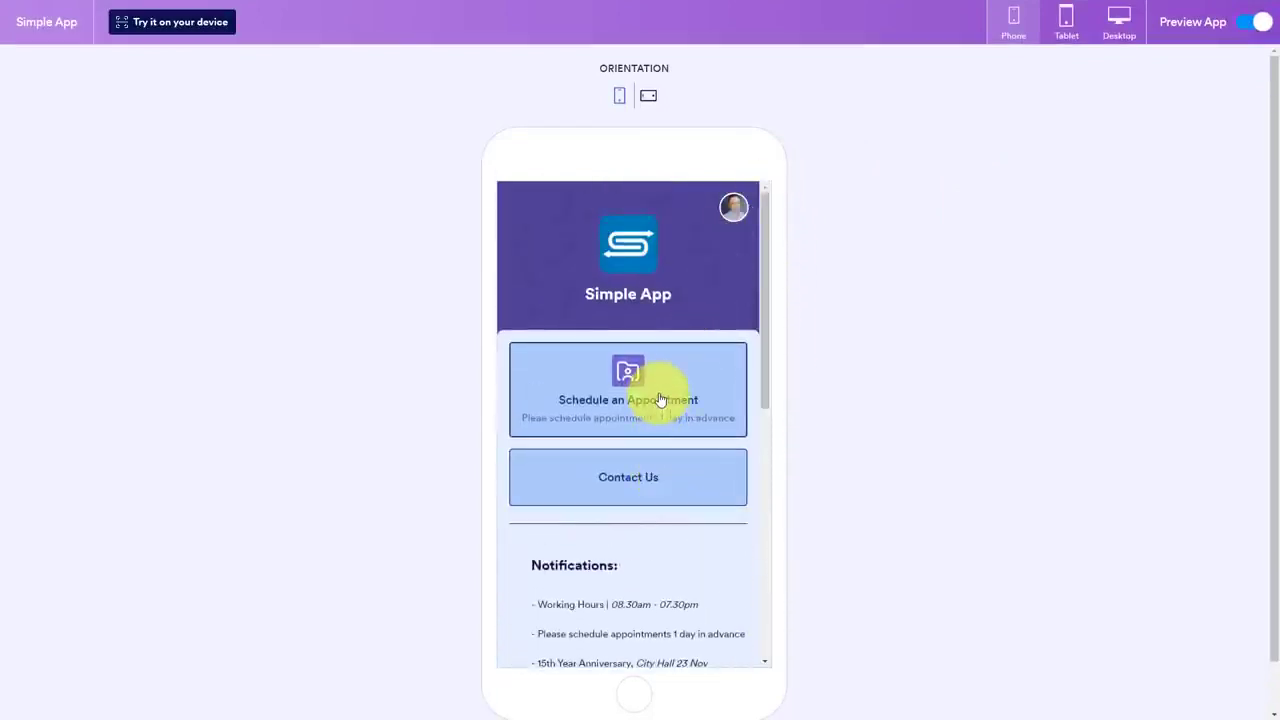
click(648, 97)
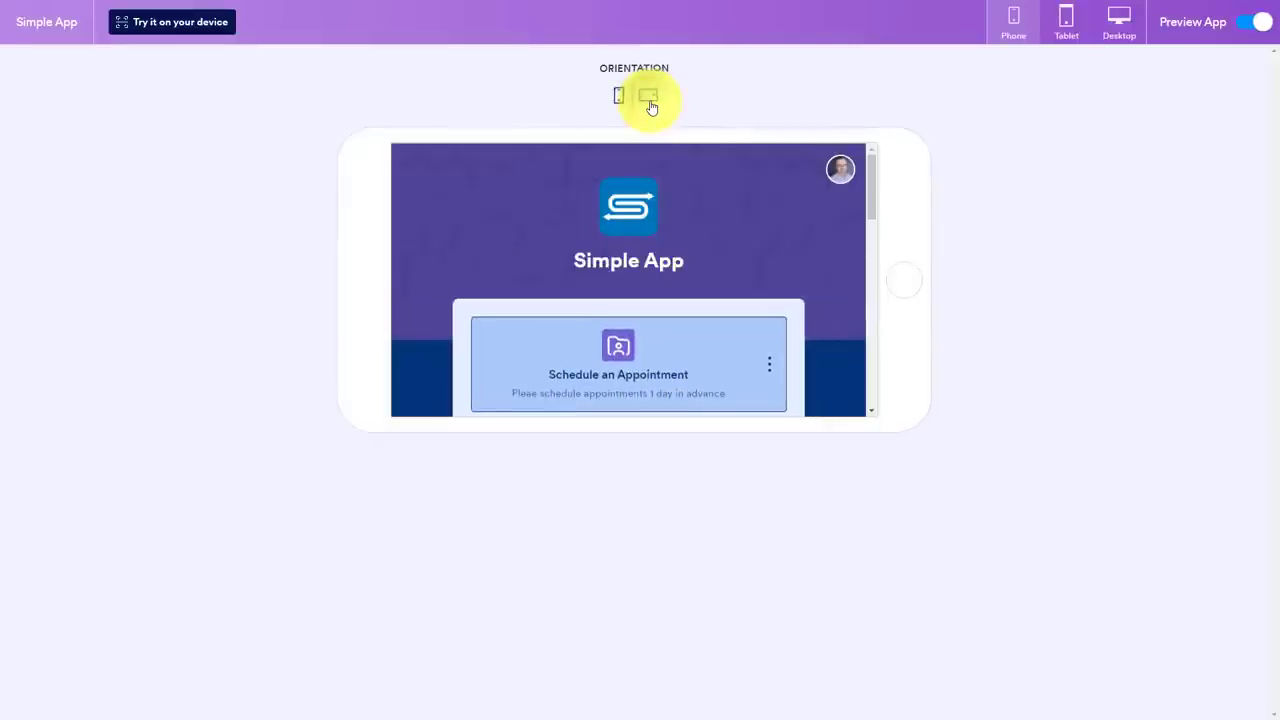
mouse_move(871, 163)
mouse_down()
mouse_move(871, 338)
mouse_move(873, 160)
mouse_up()
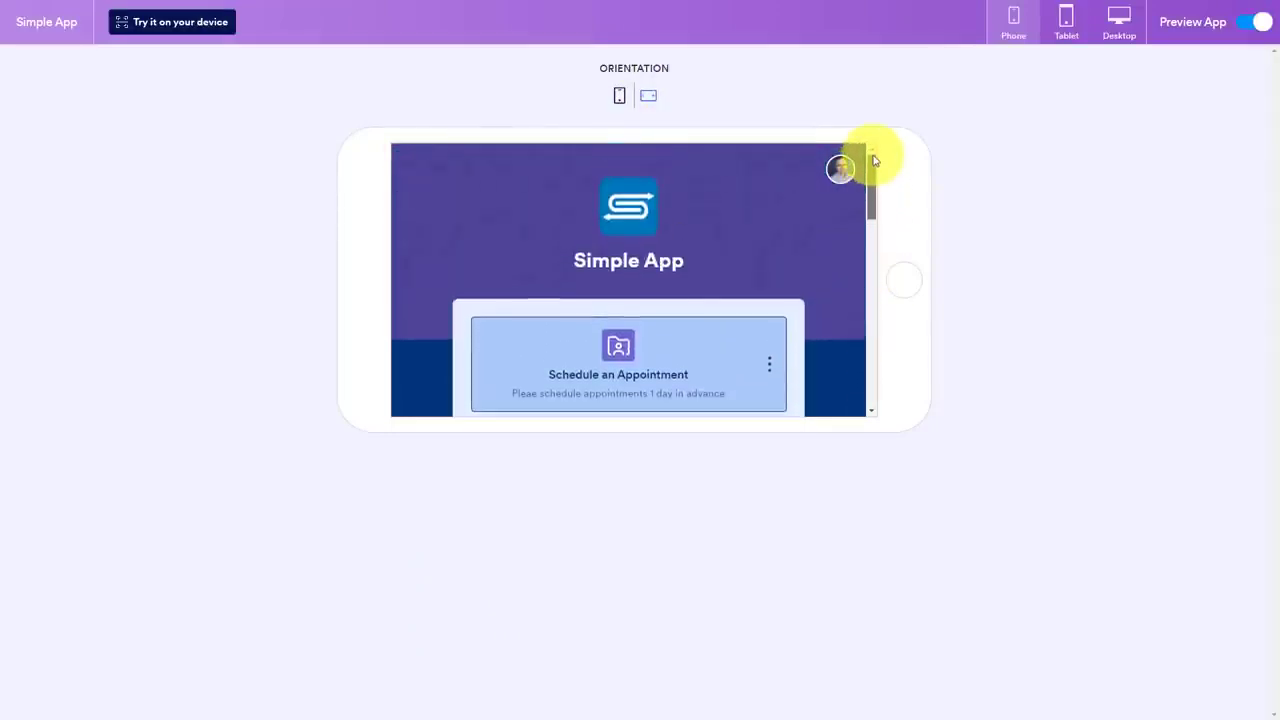
click(1246, 28)
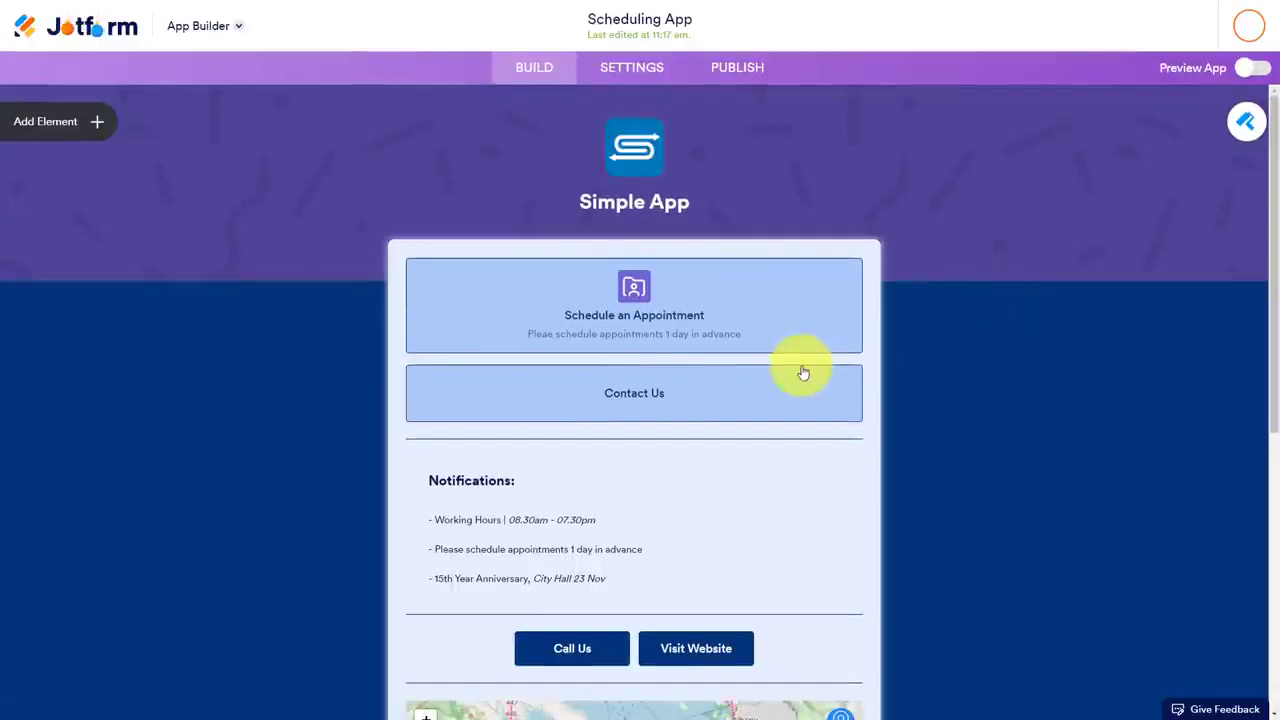
Check the app page, open the app settings, and view the App Status options without changing them
scroll(803, 369, down, 5)
scroll(803, 371, up, 5)
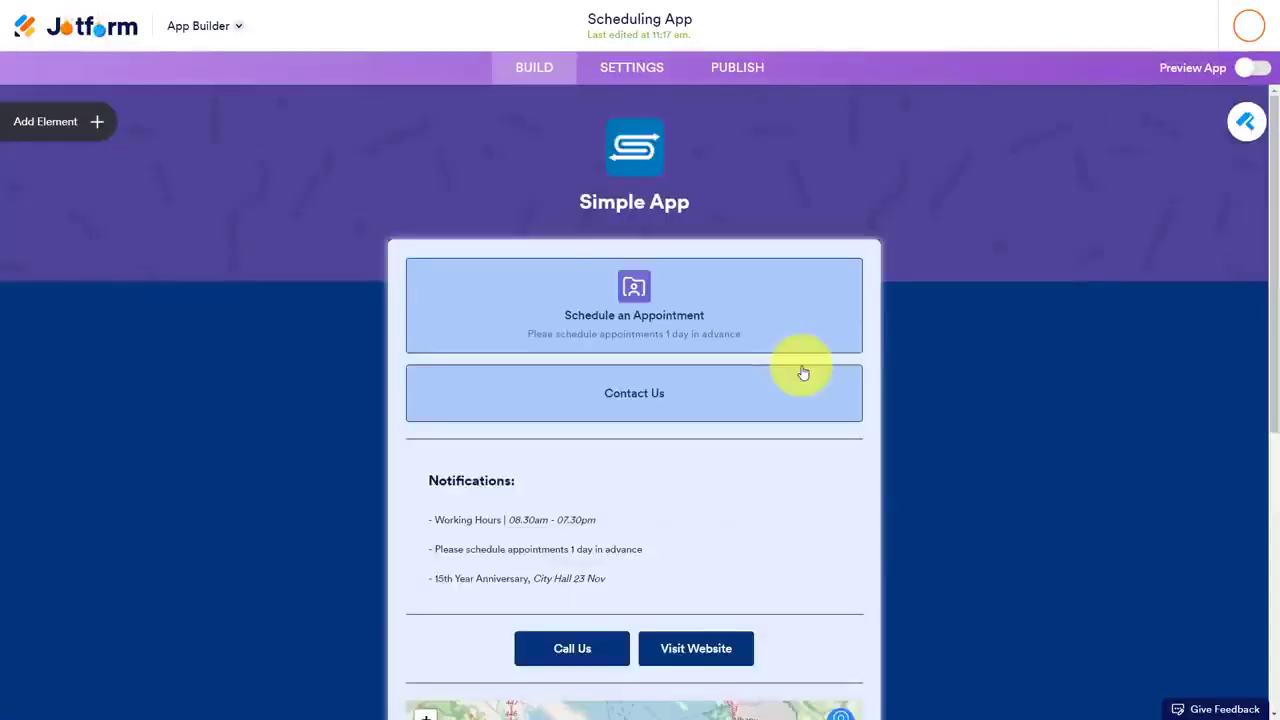
click(632, 74)
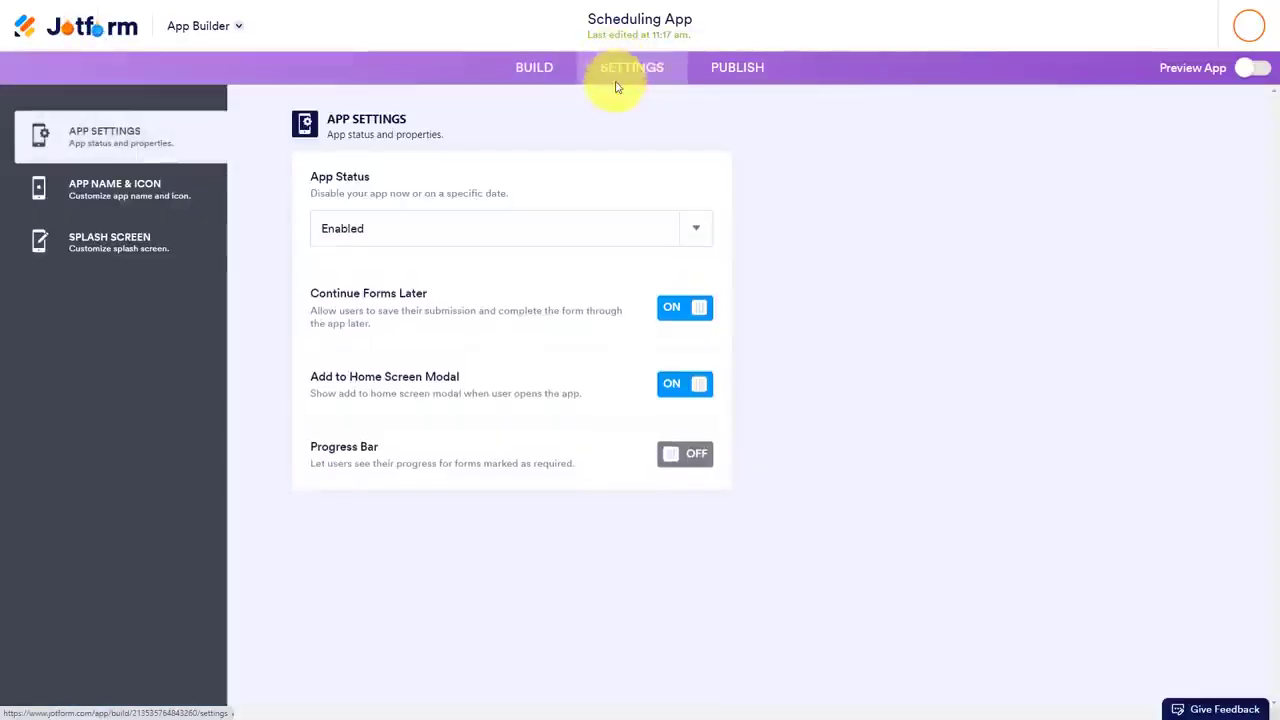
click(500, 236)
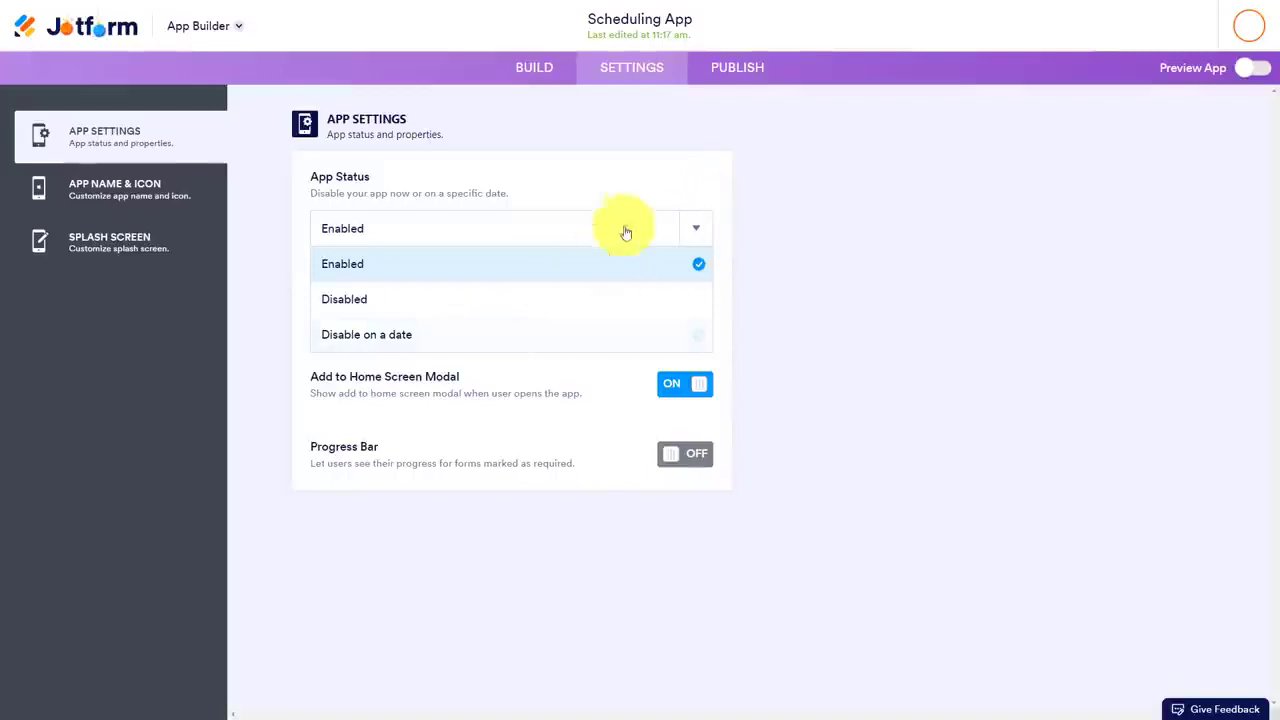
click(645, 180)
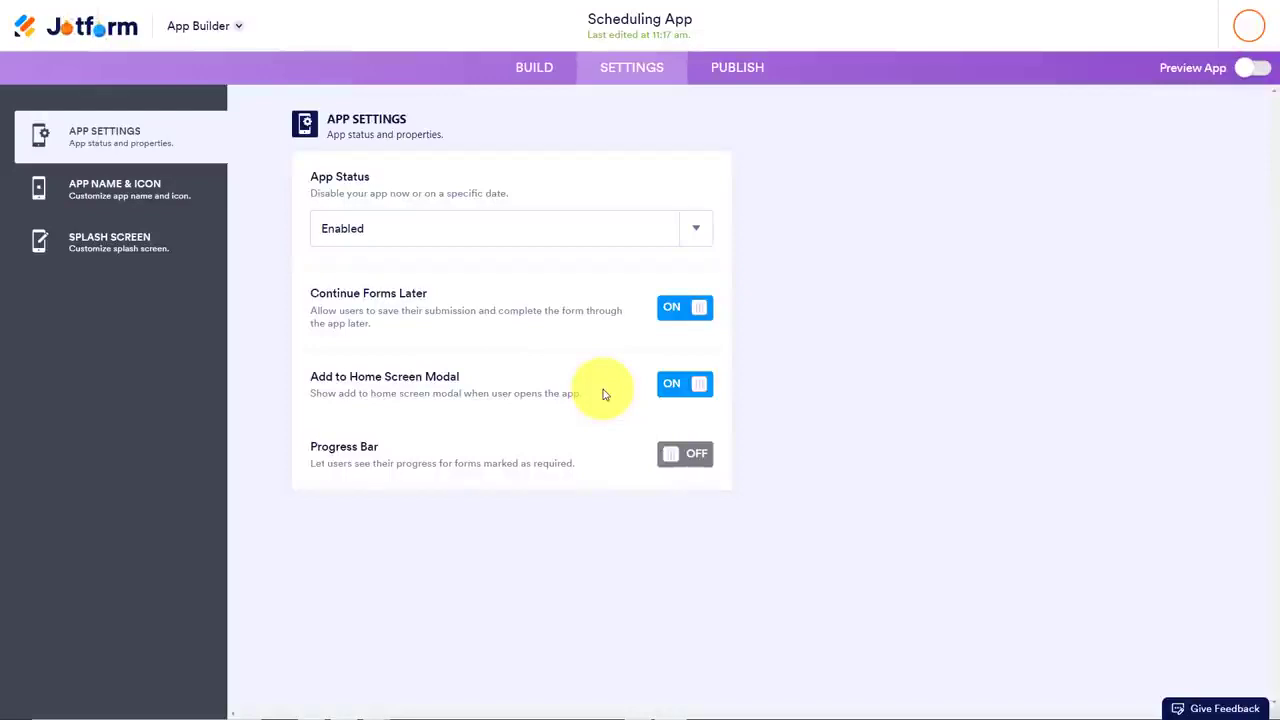
Change the app name shown on users' home screens to "Simple App"
click(113, 195)
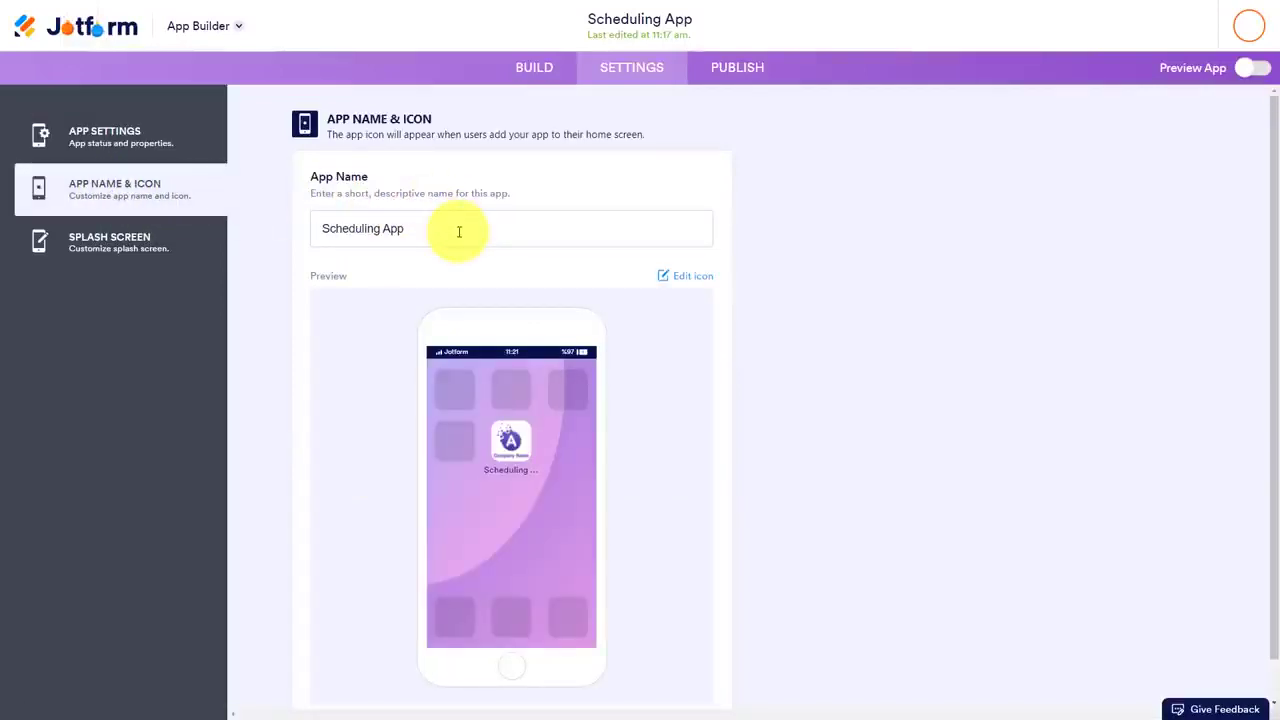
drag(459, 232, 251, 243)
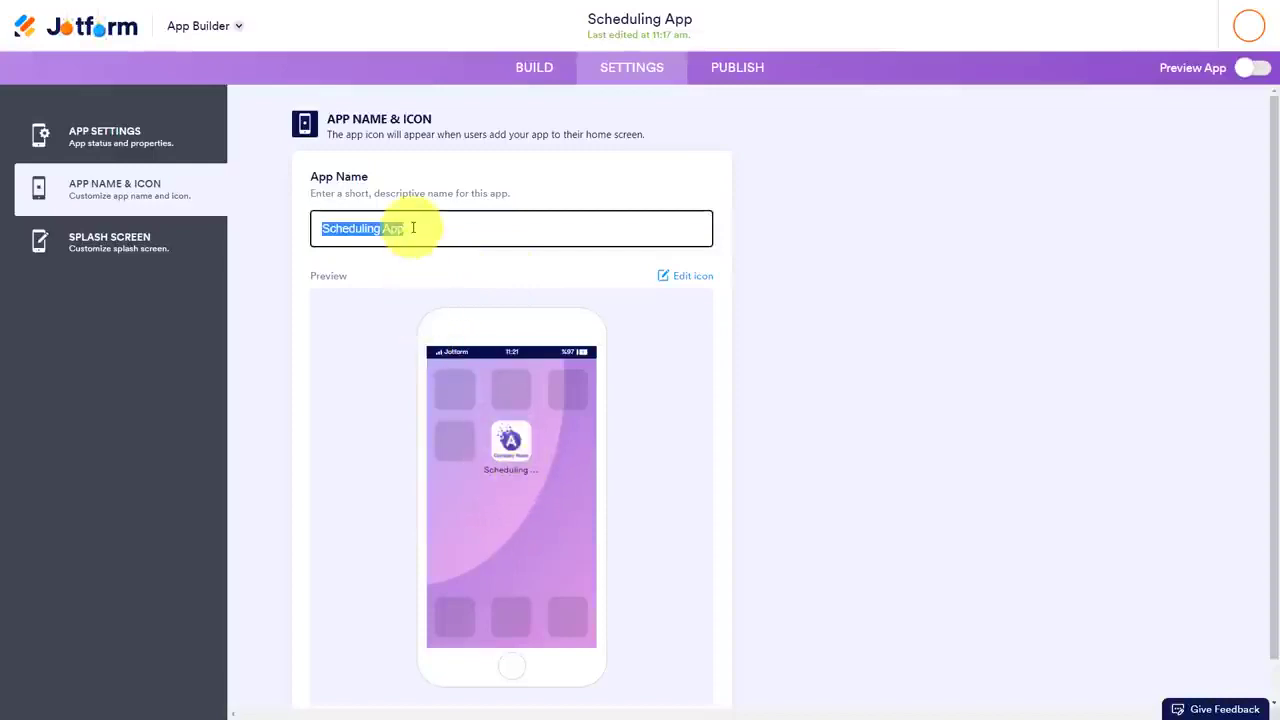
text(Simple App)
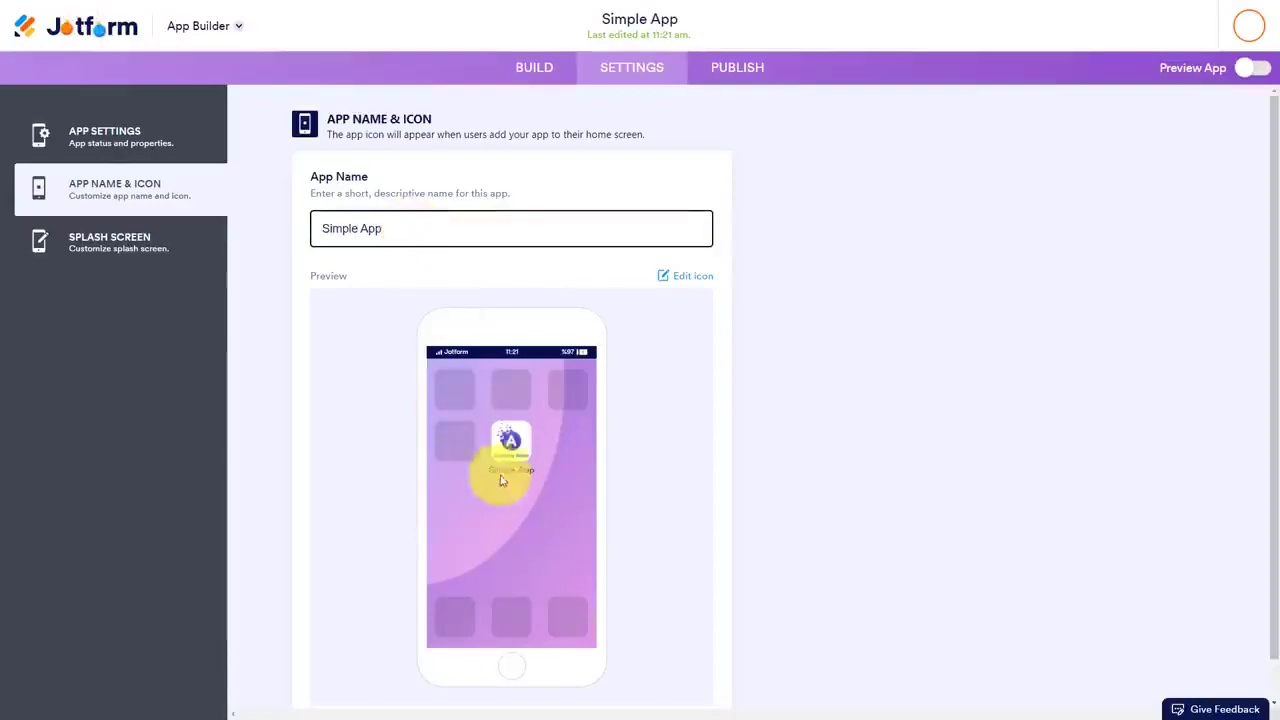
Replace the app icon's placeholder image with the white-on-blue S-shaped arrow logo uploaded from the Desktop folder
click(695, 286)
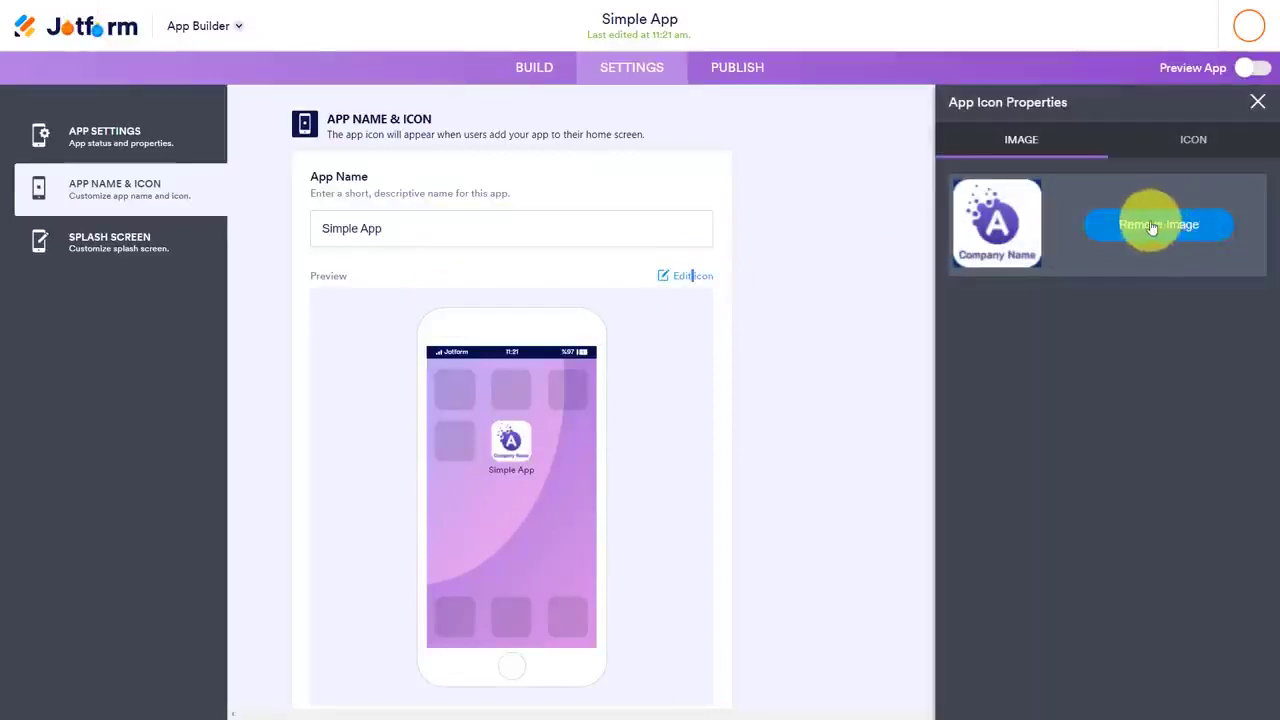
click(1155, 229)
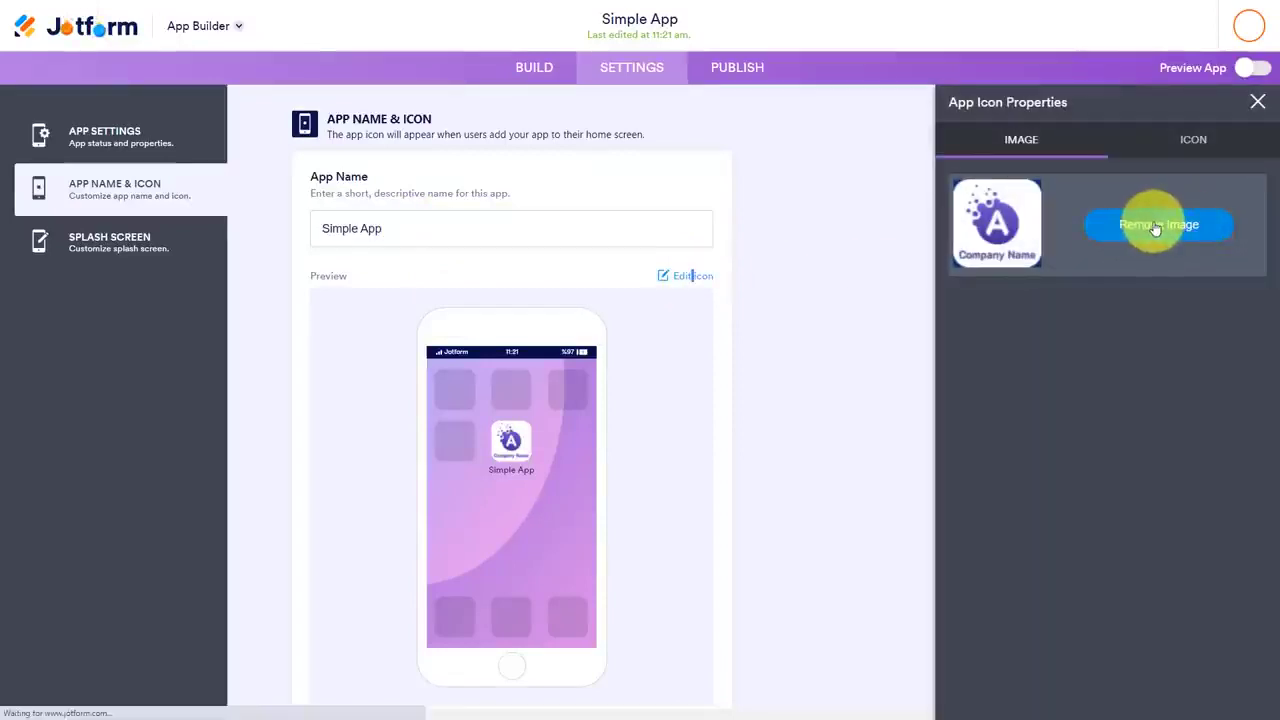
click(1100, 276)
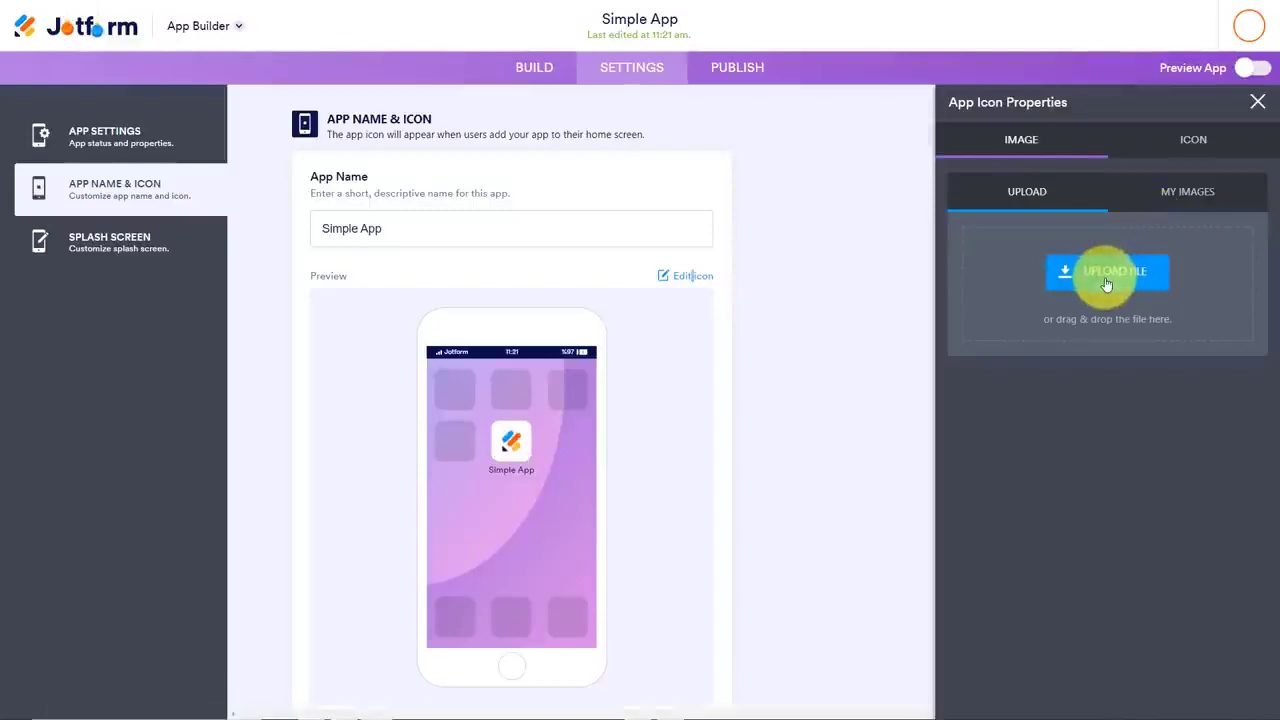
scroll(622, 295, down, 1)
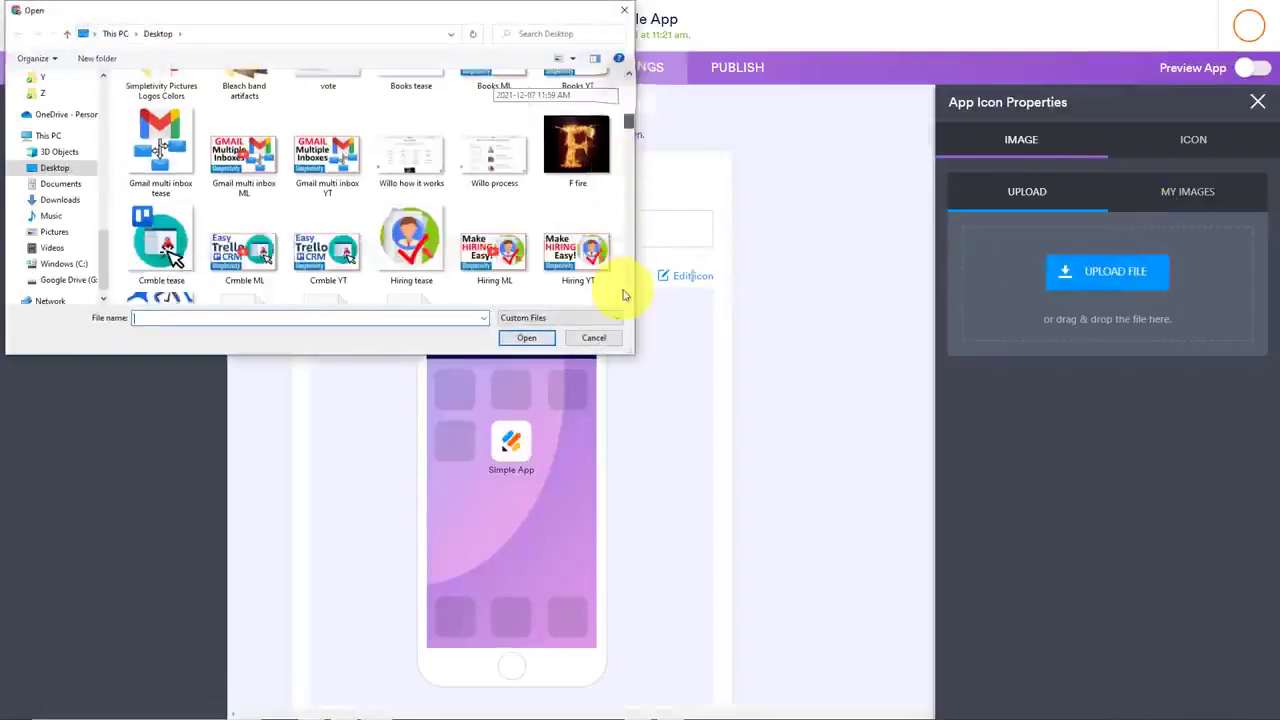
scroll(622, 295, down, 3)
double_click(572, 245)
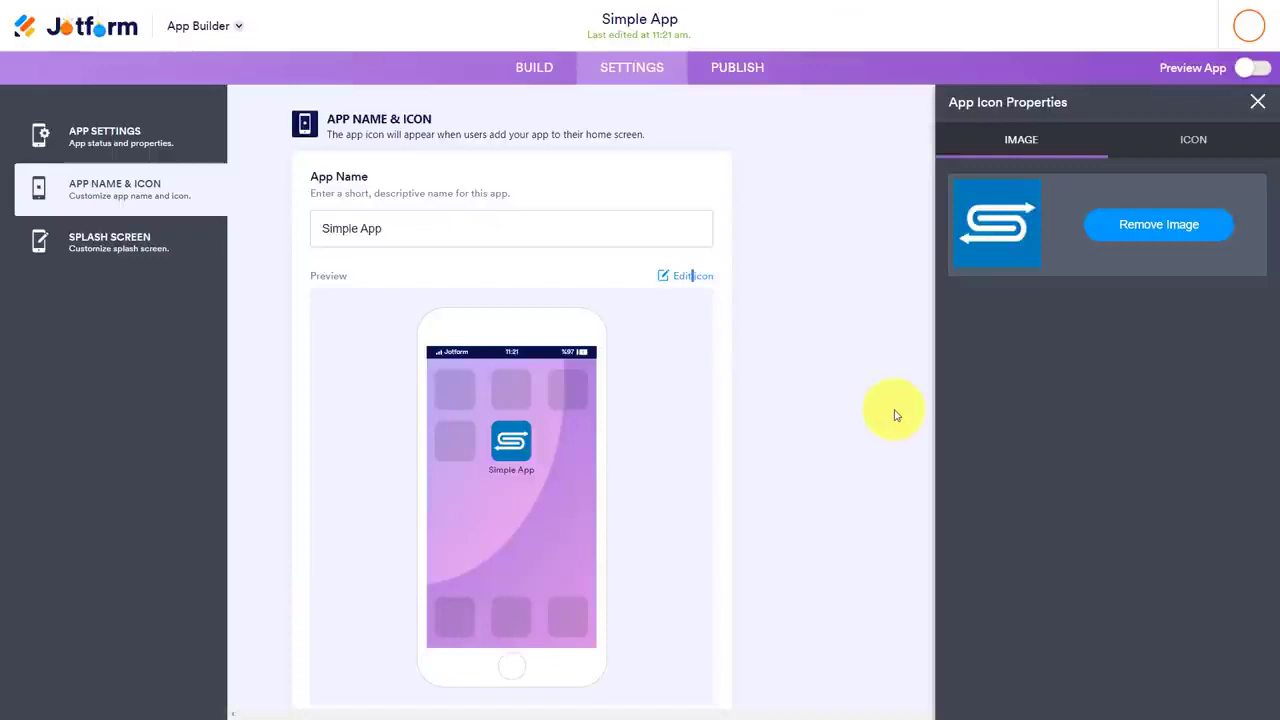
Review the app's splash screen, and generate a QR code for sharing the app from the publishing options
click(103, 247)
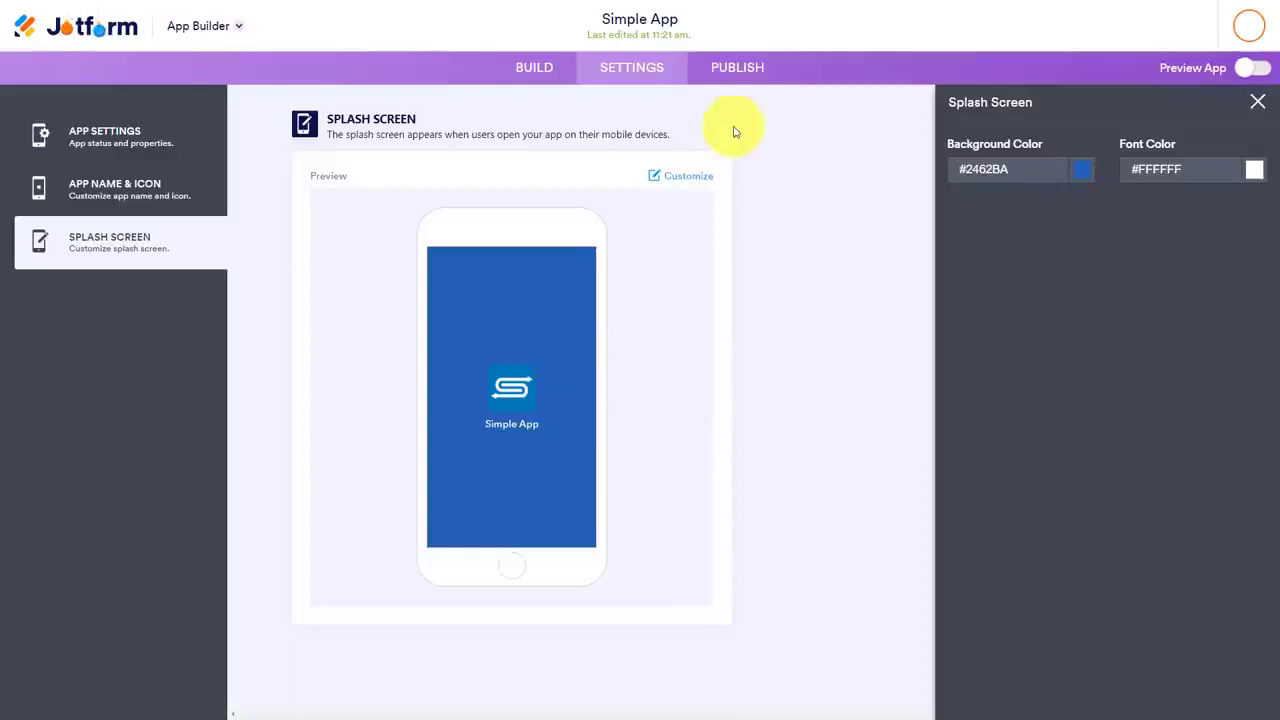
click(737, 69)
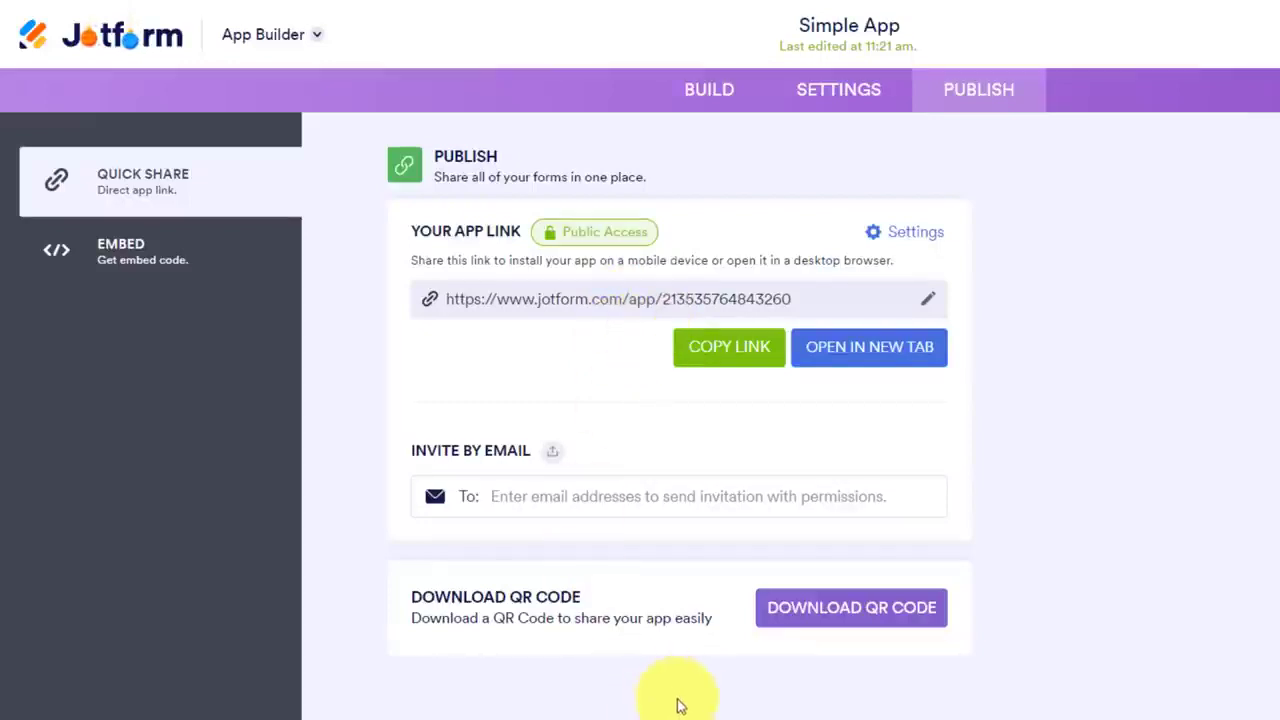
click(849, 614)
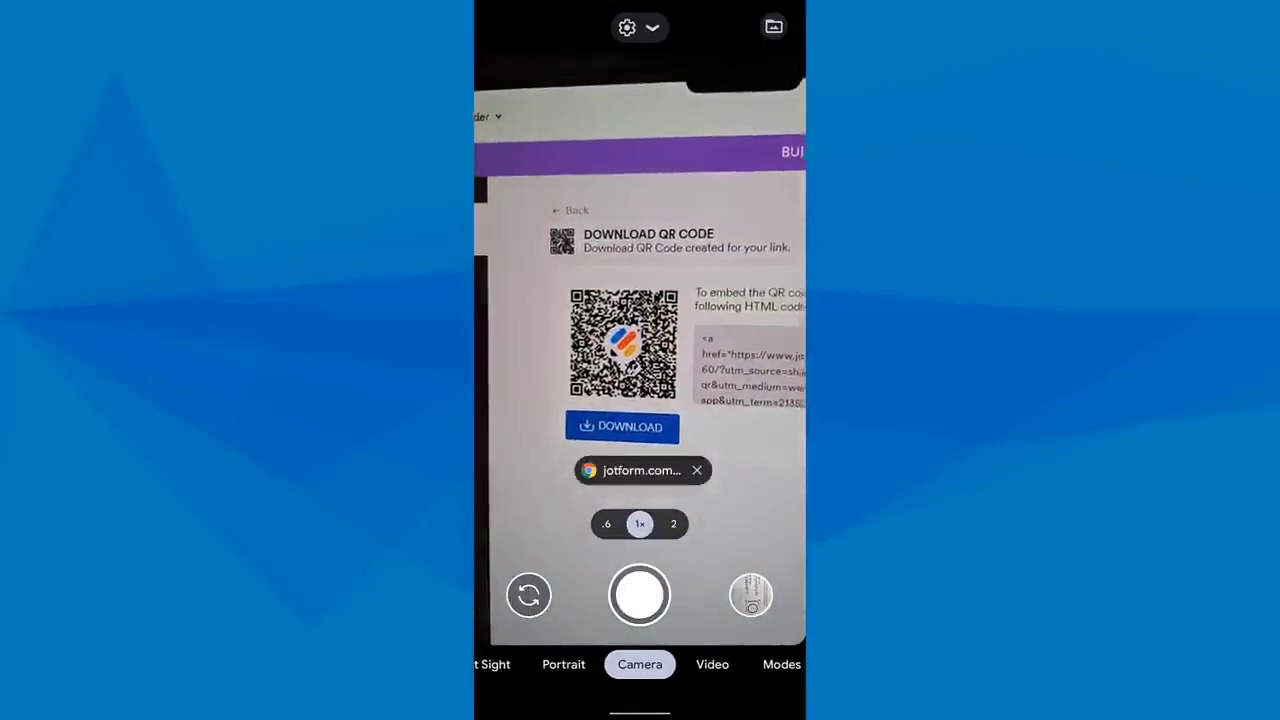
Open the scanned QR code link on the phone and install Simple App on the home screen
click(642, 468)
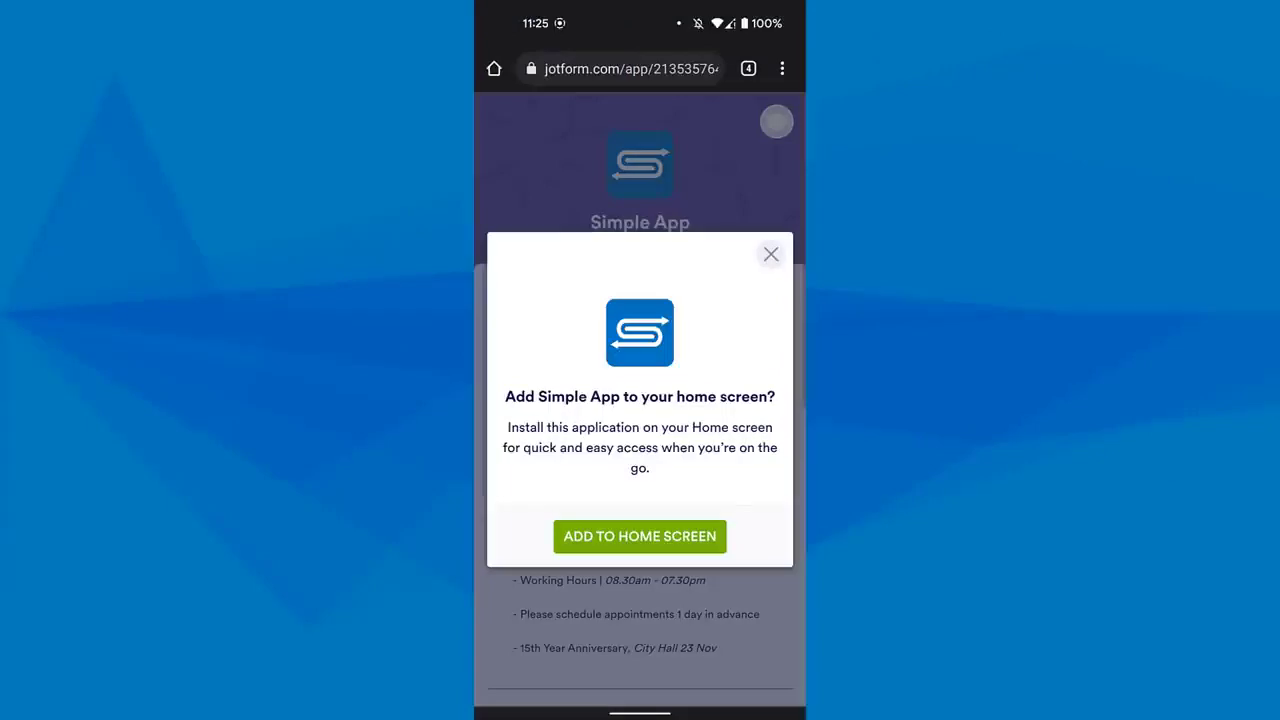
click(640, 537)
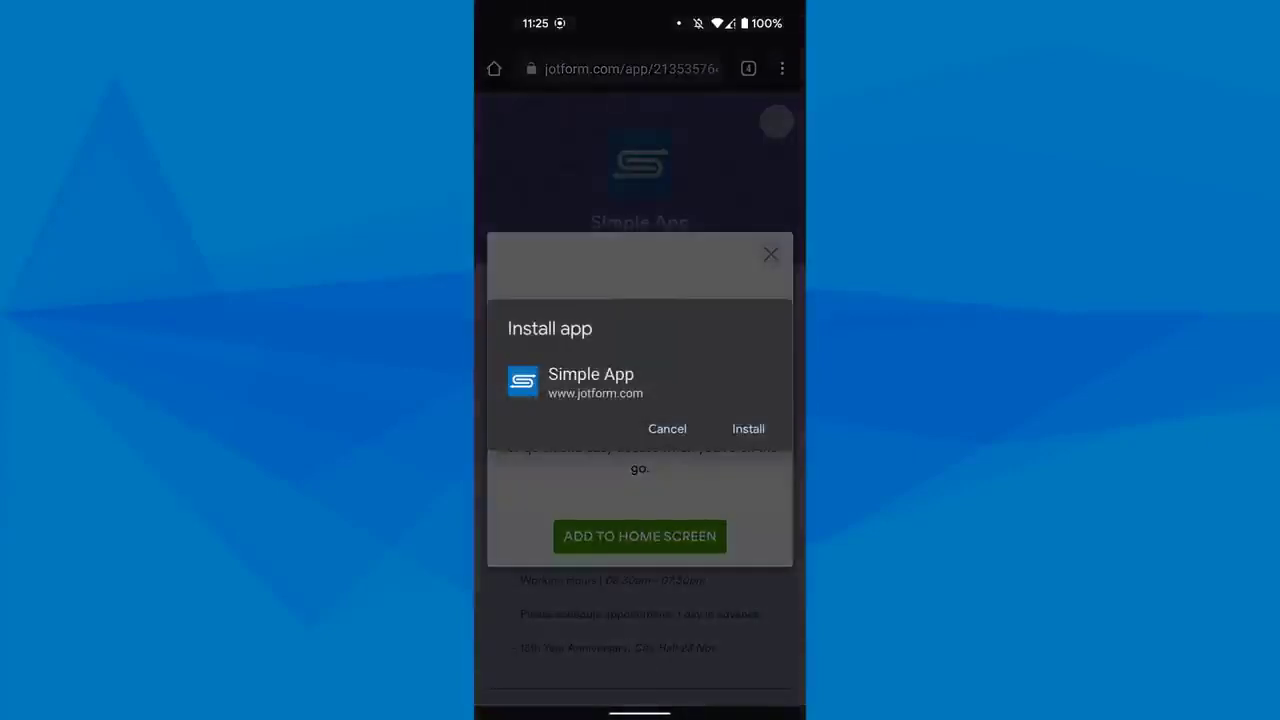
click(748, 428)
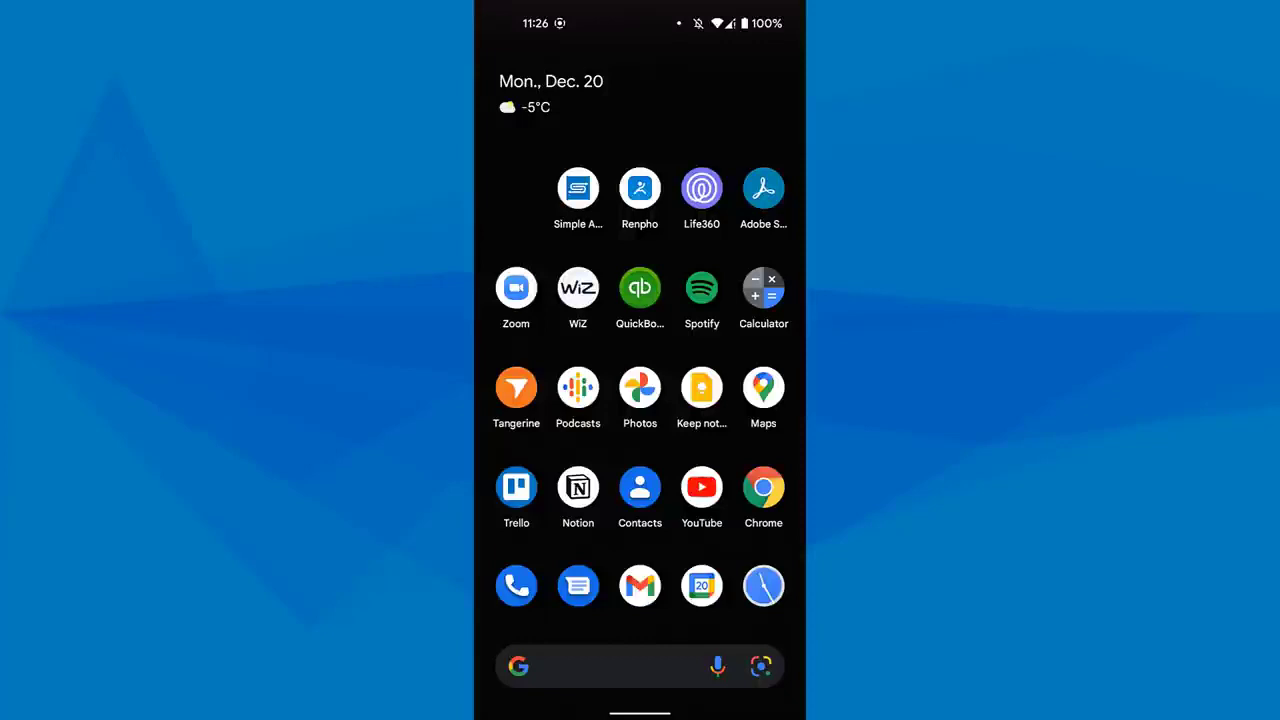
Launch Simple App from the phone's home screen and look over its main page
click(578, 188)
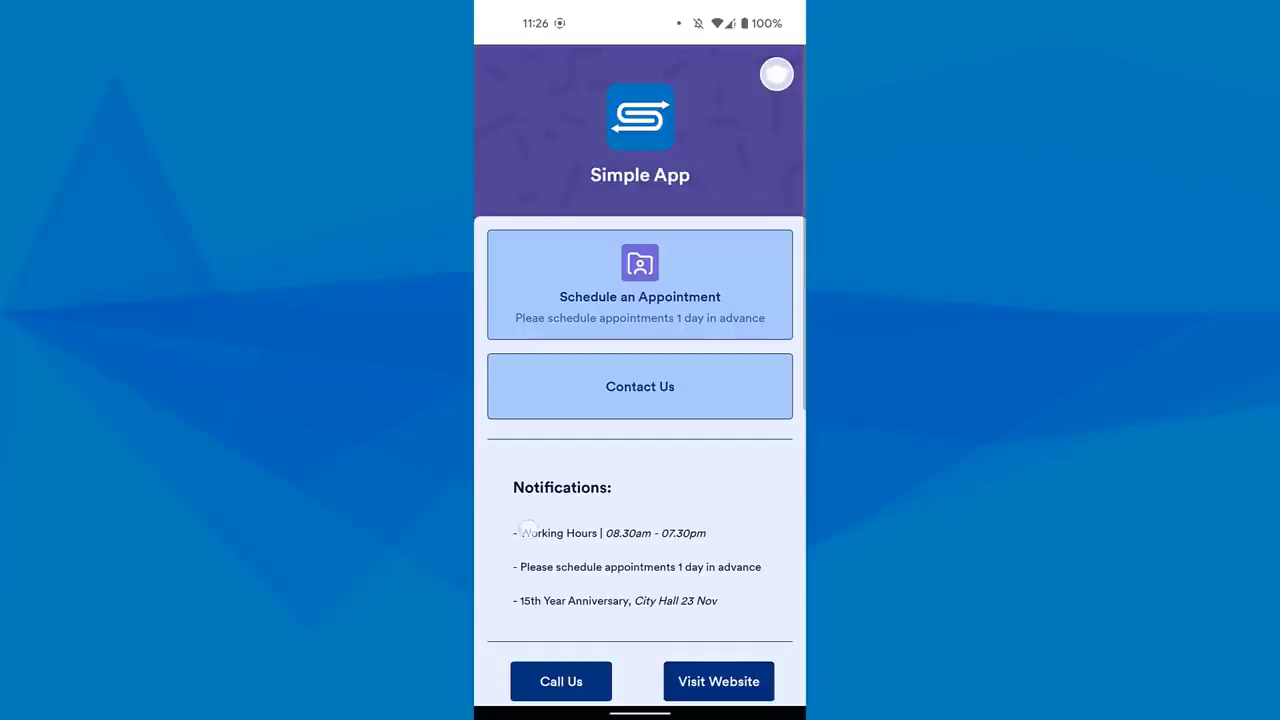
scroll(528, 529, down, 2)
scroll(535, 400, up, 2)
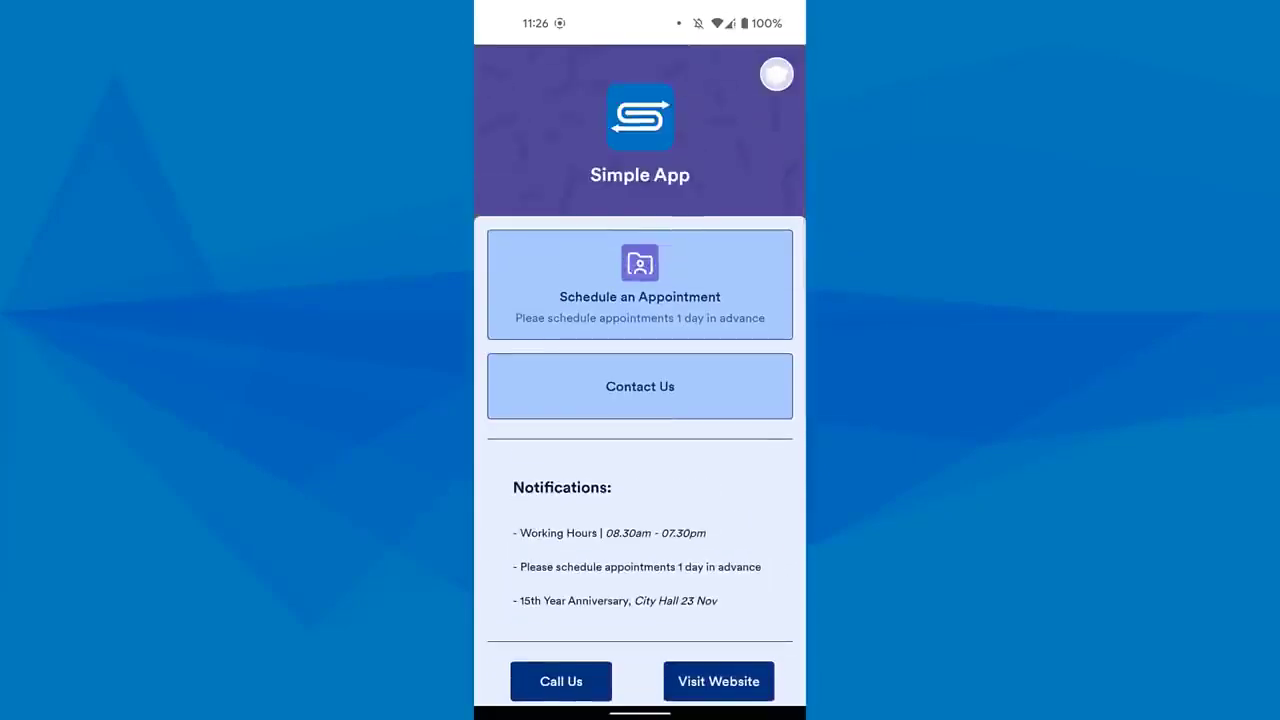
scroll(533, 400, down, 3)
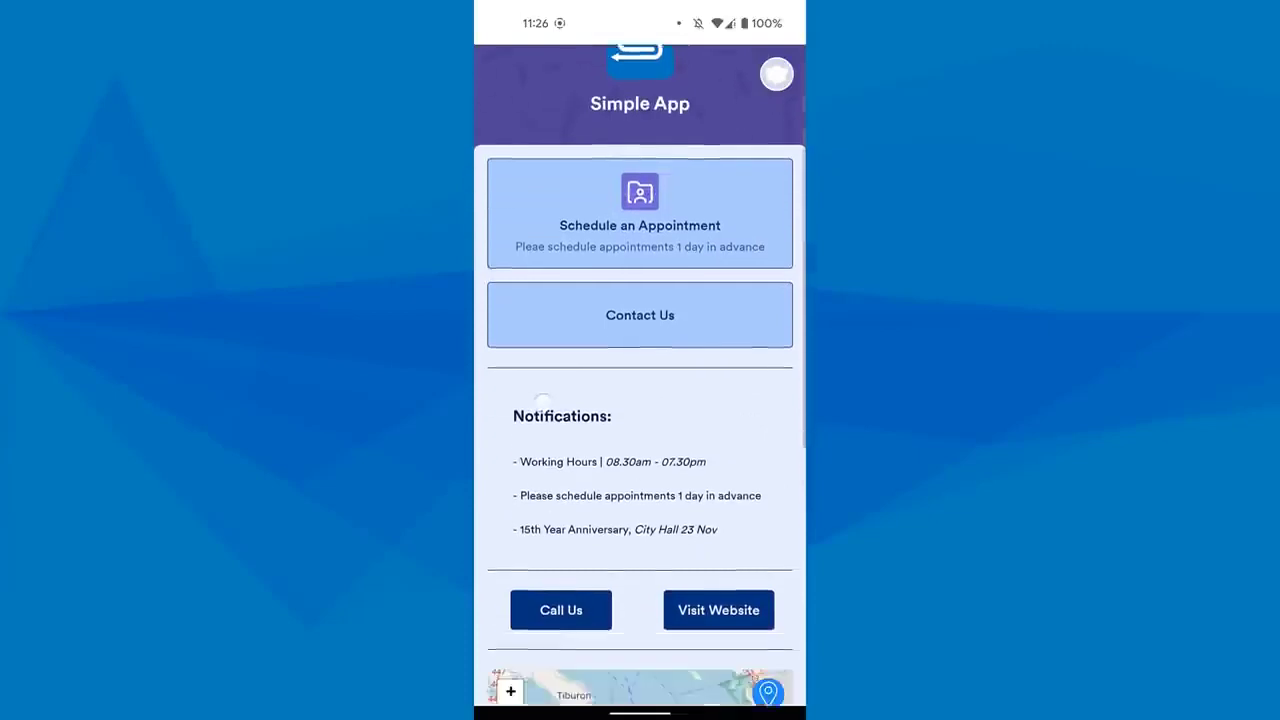
scroll(540, 208, up, 3)
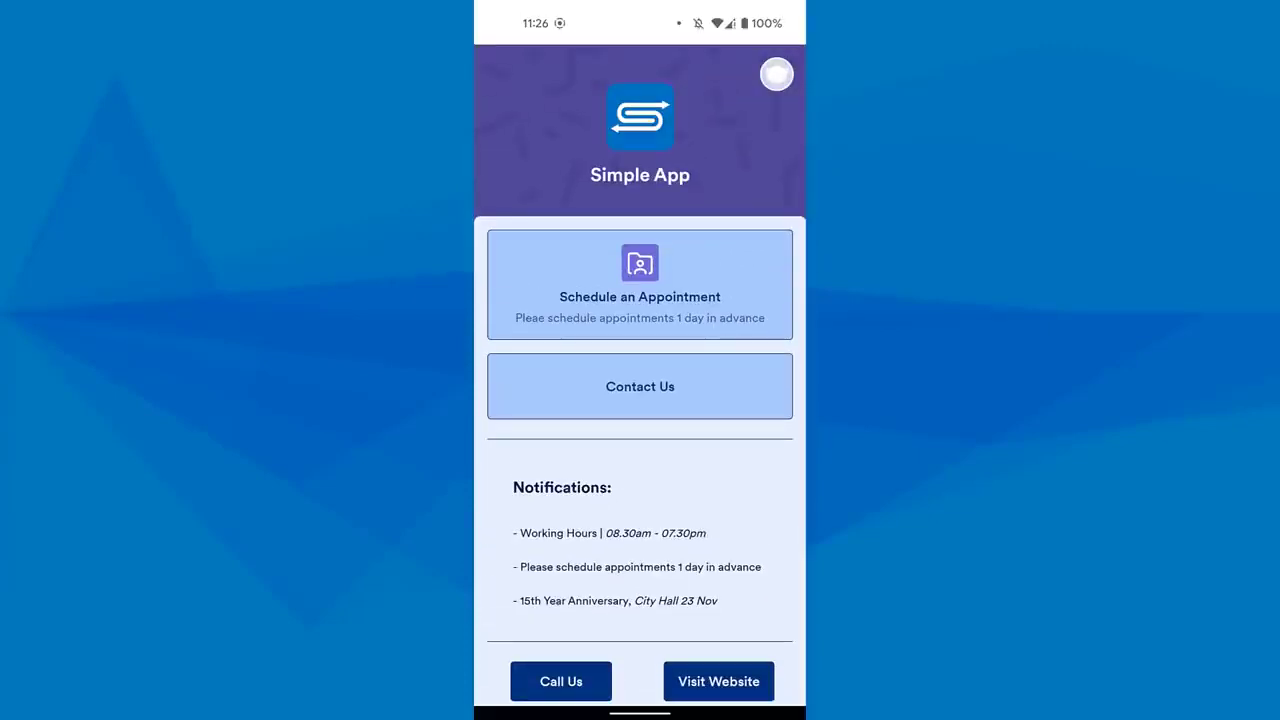
Open the Schedule an Appointment form, examine its fields and time slots, and return to the app's main page
click(567, 265)
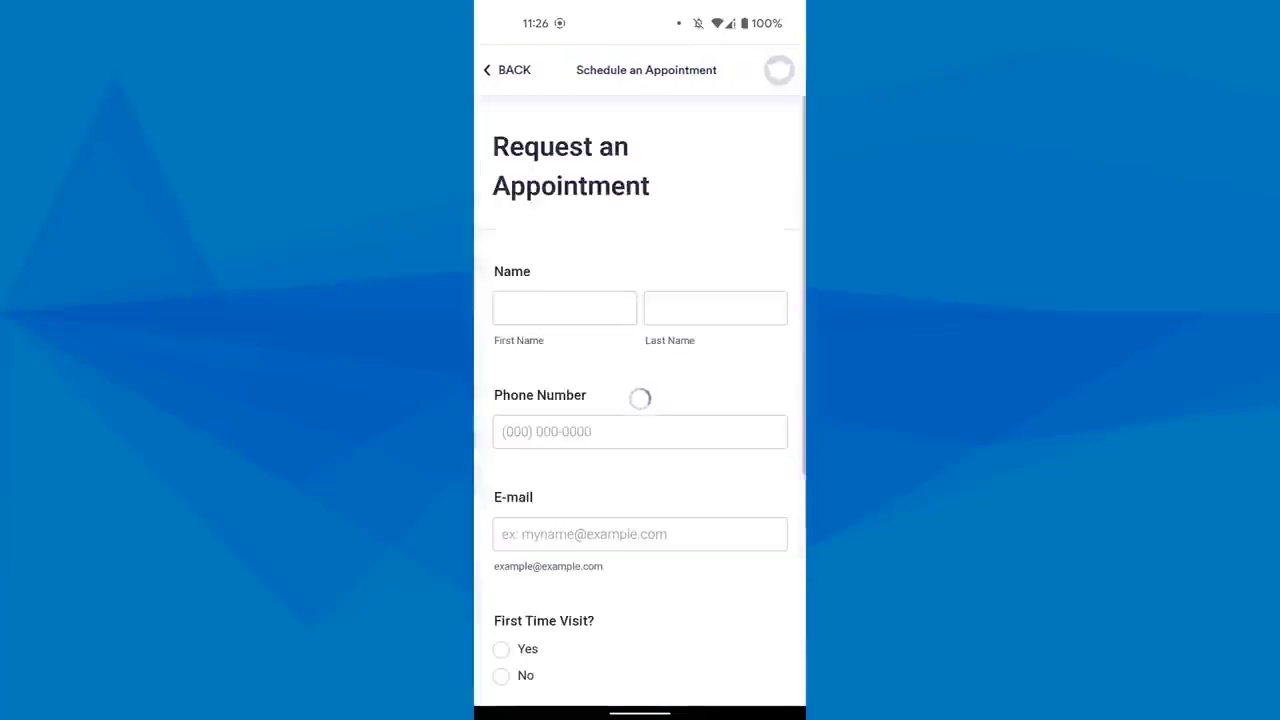
scroll(530, 368, down, 2)
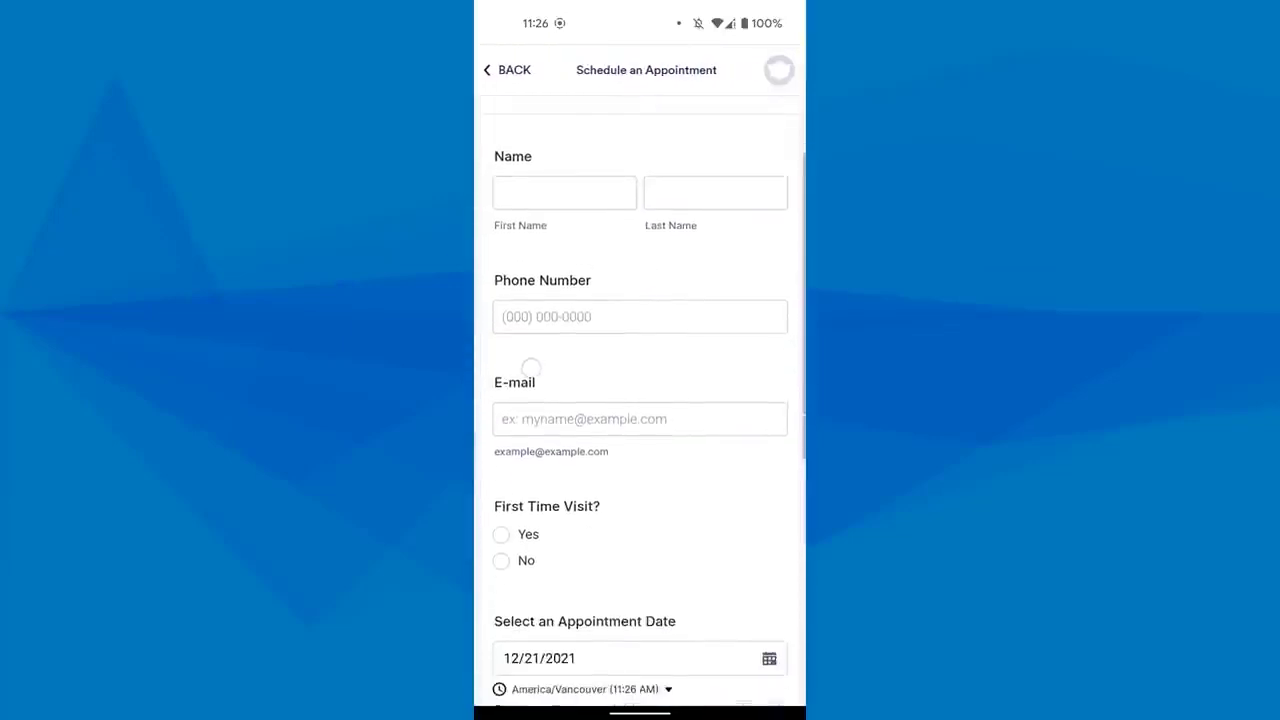
scroll(540, 430, up, 1)
scroll(540, 430, down, 5)
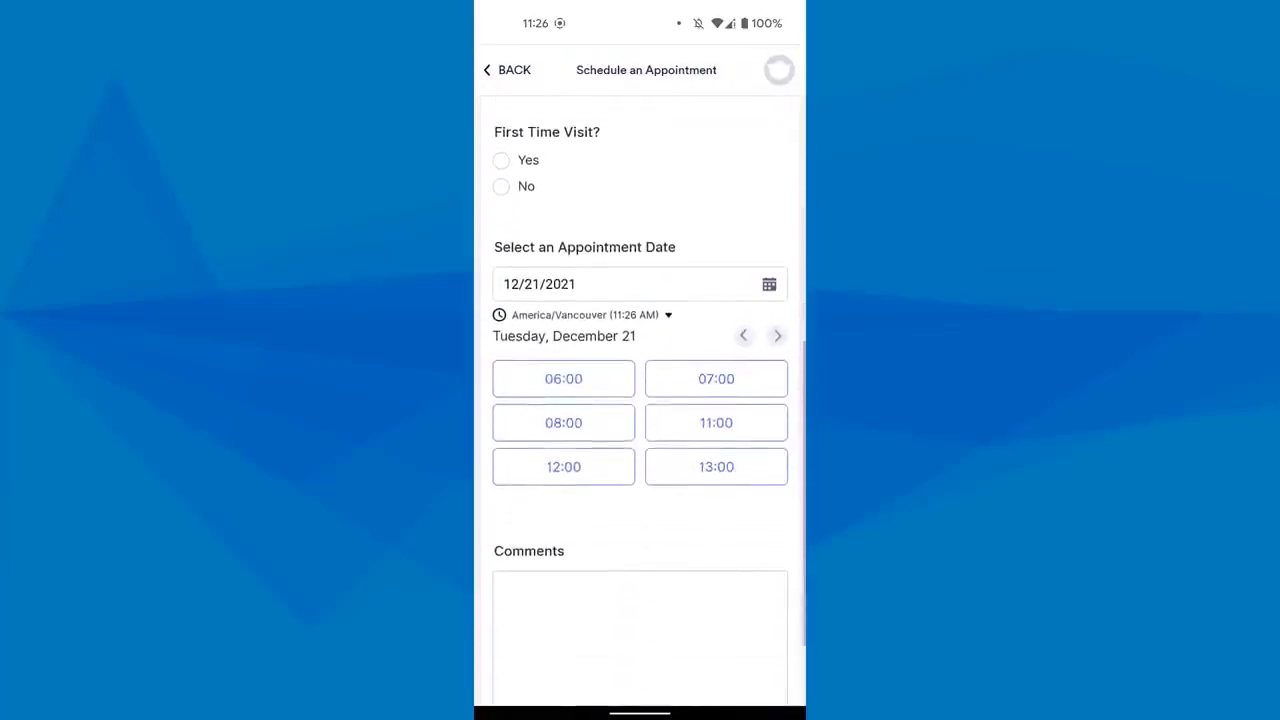
scroll(530, 400, down, 2)
scroll(530, 400, up, 3)
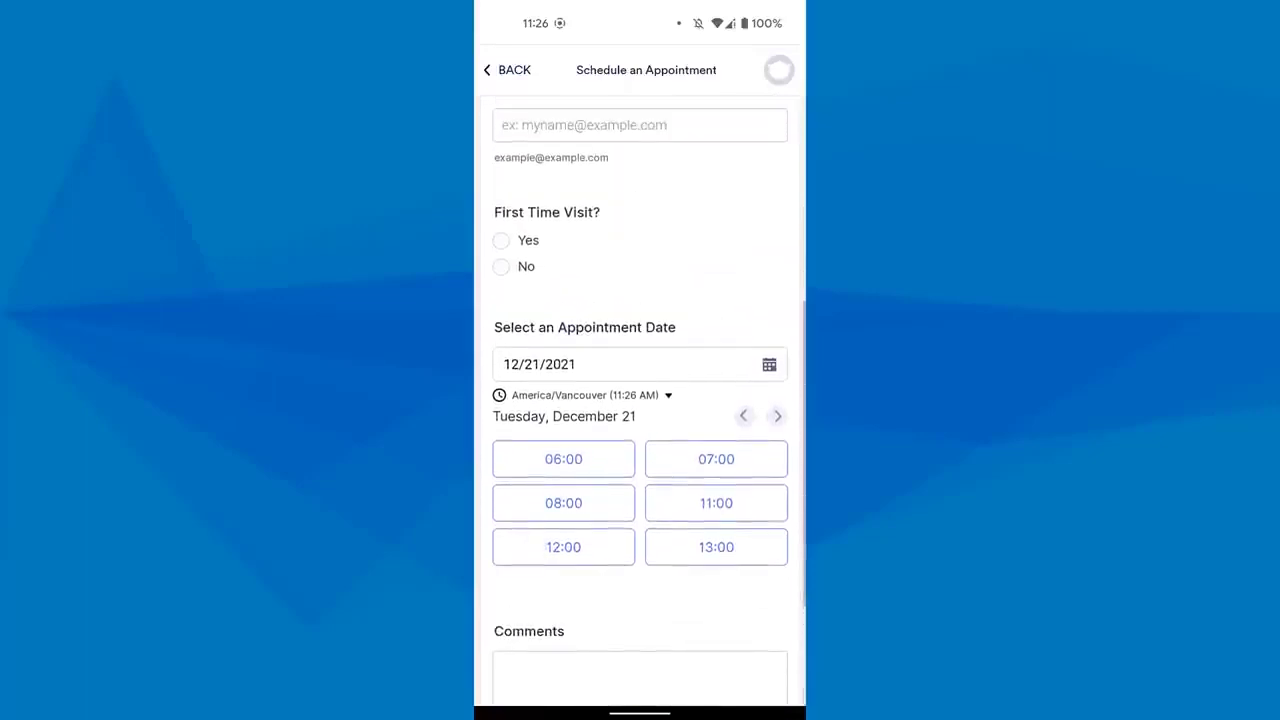
scroll(560, 443, up, 2)
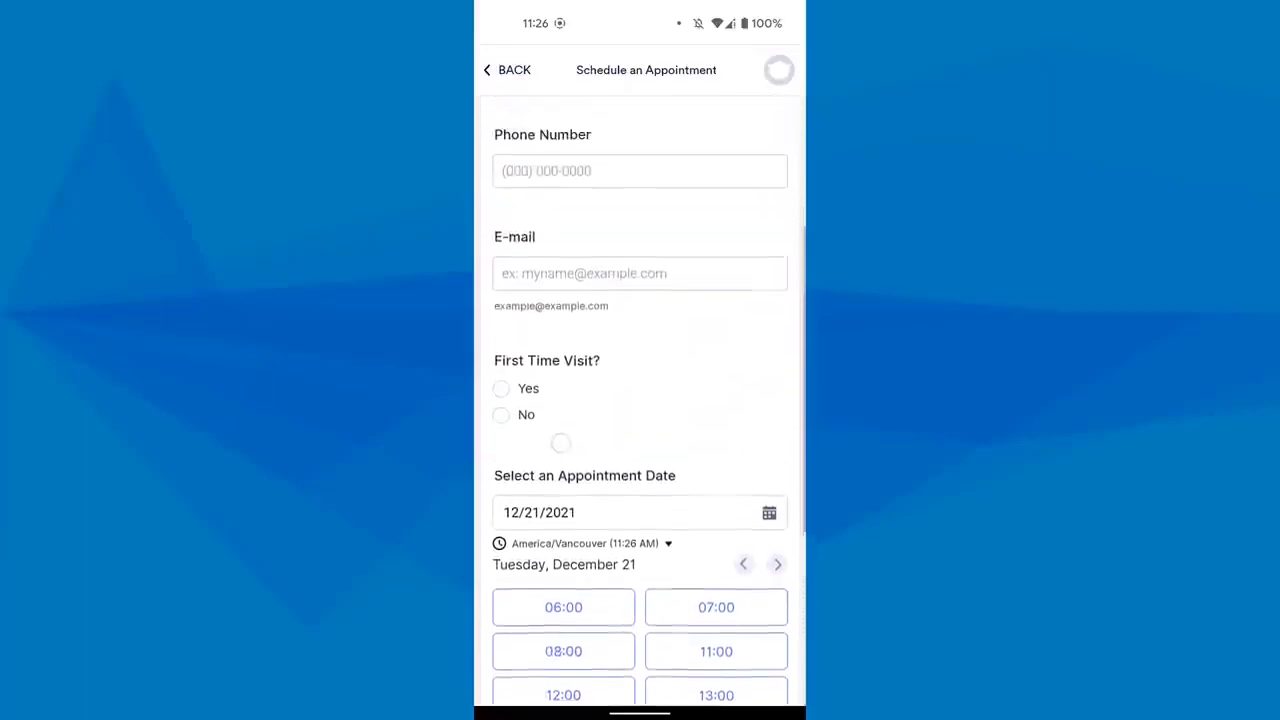
scroll(560, 443, up, 3)
click(508, 70)
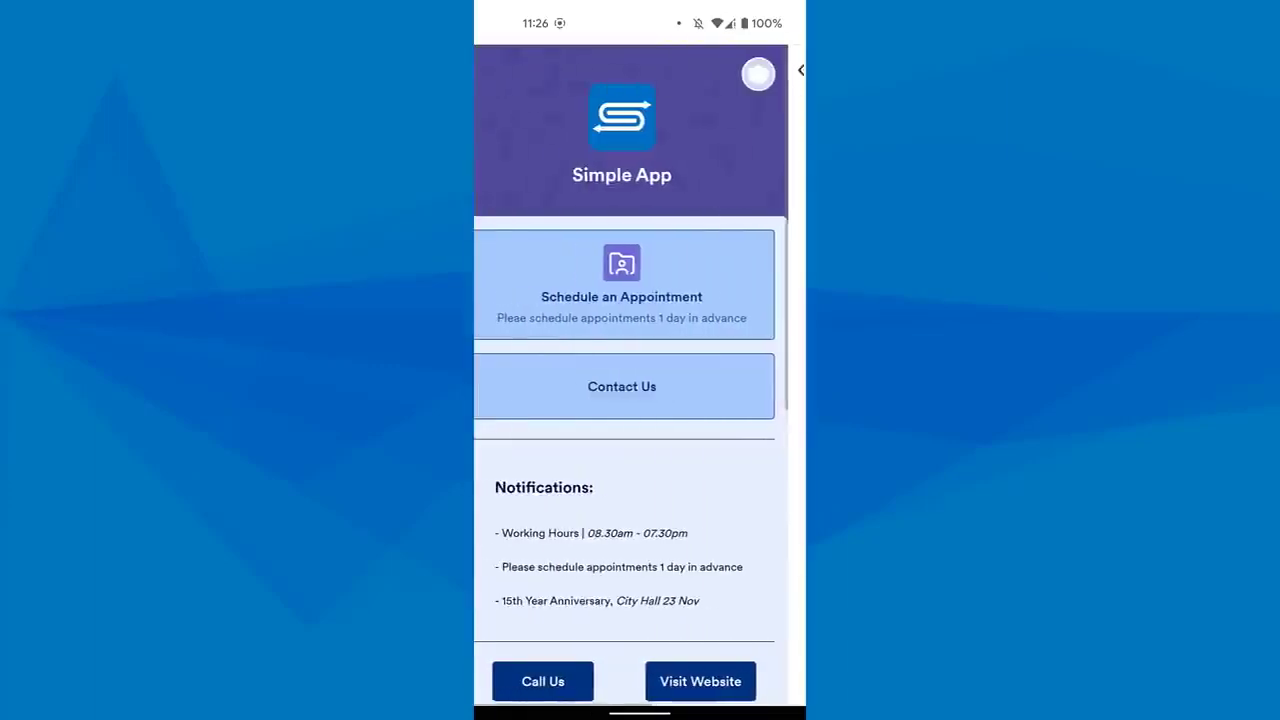
Open the Contact Us form, look through its fields, and return to the app's main page
click(581, 380)
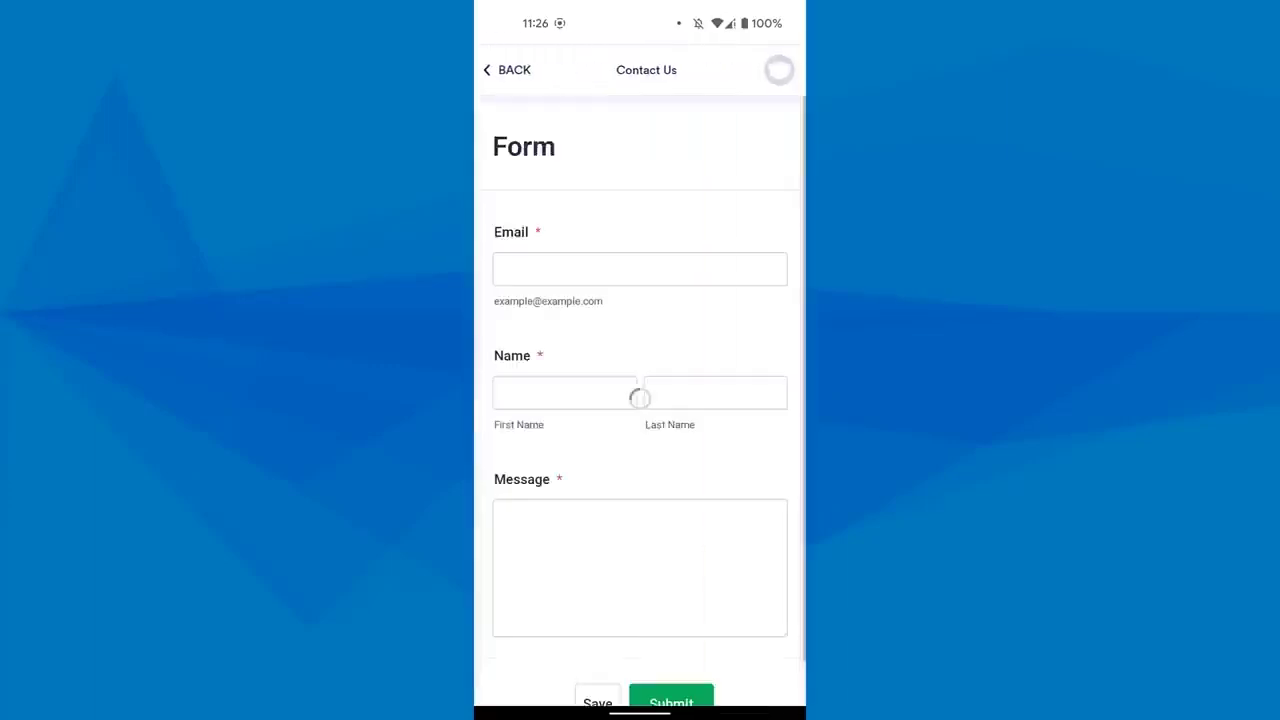
scroll(537, 546, down, 1)
scroll(554, 593, up, 1)
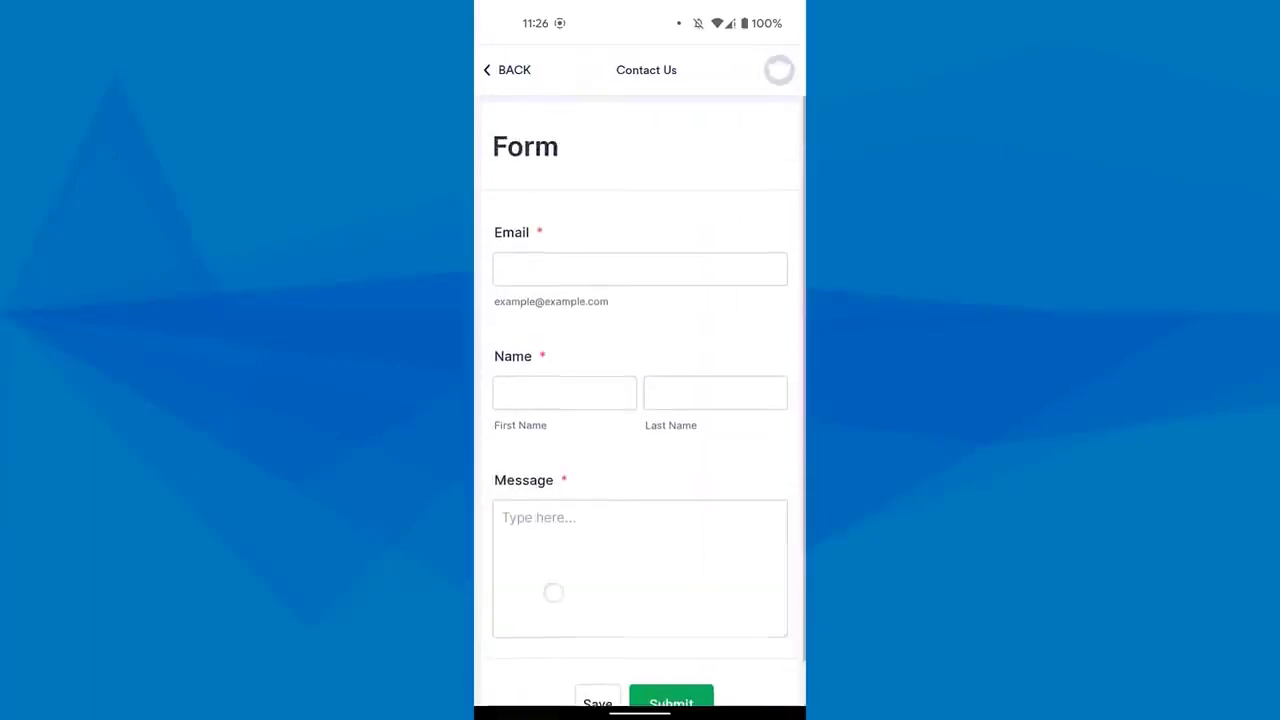
click(508, 70)
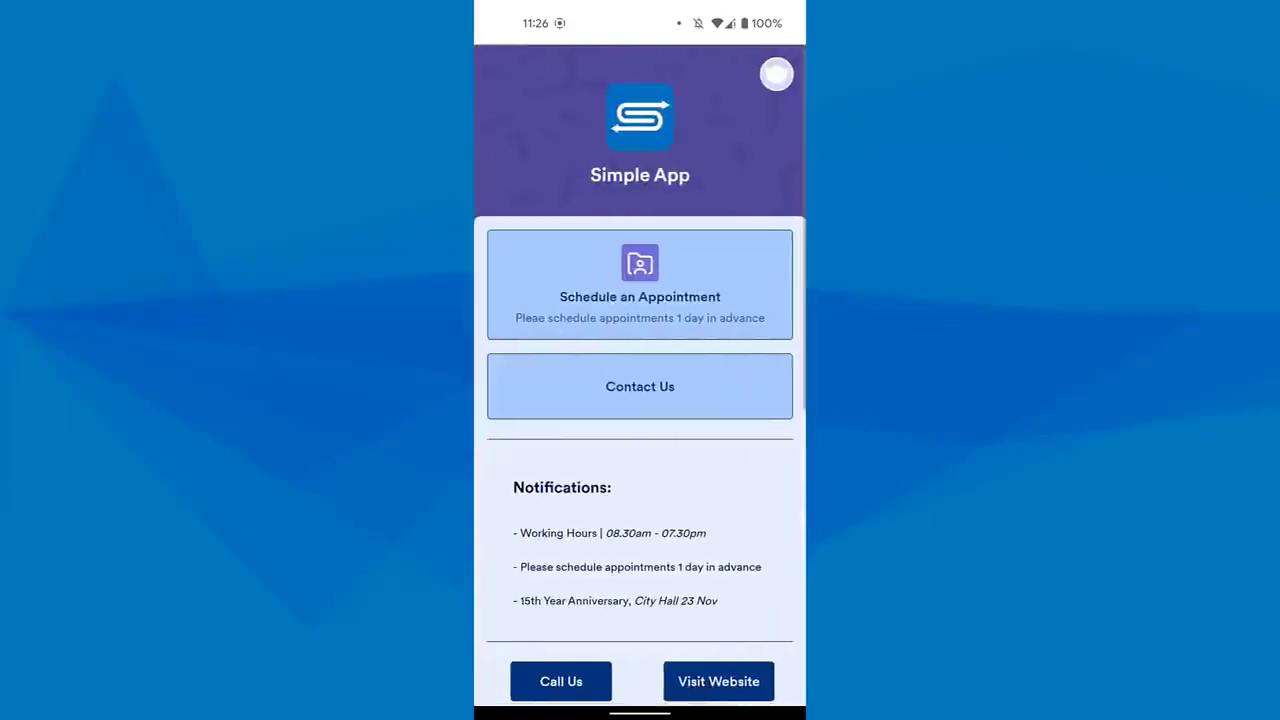
Examine the rest of the app's main page, including the call and website buttons, map, social links and address
scroll(640, 450, down, 5)
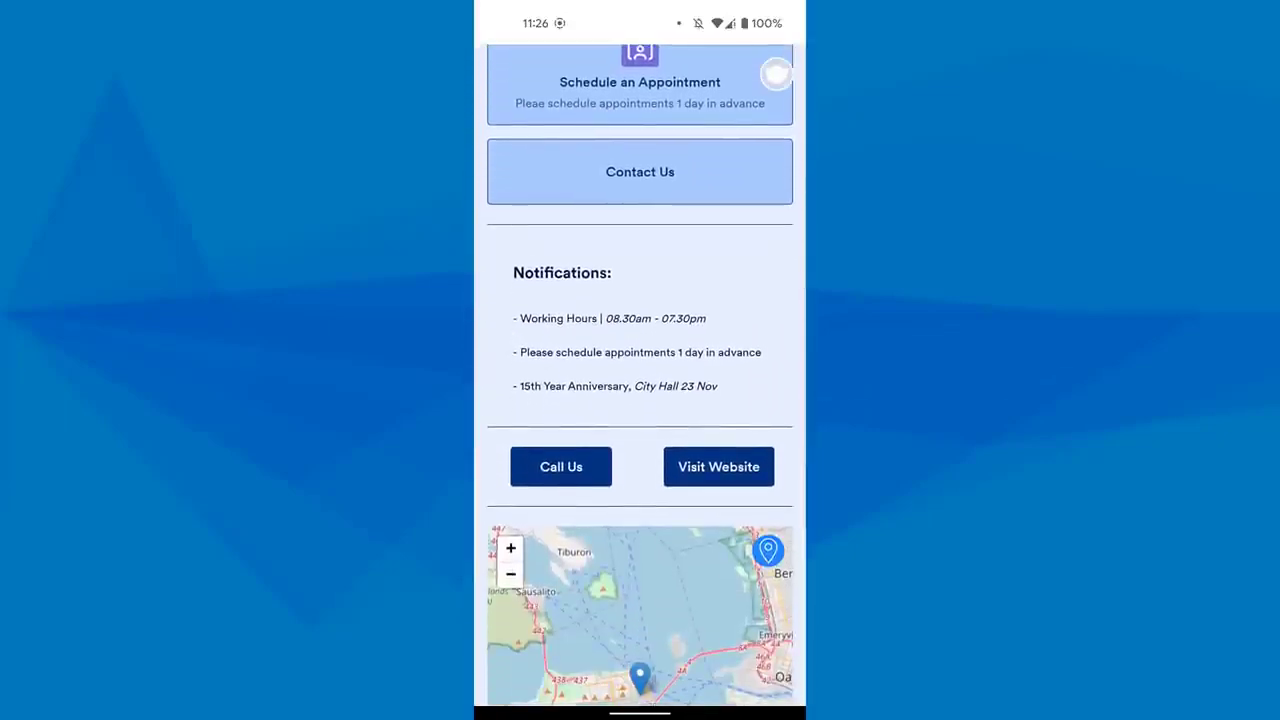
scroll(776, 73, down, 4)
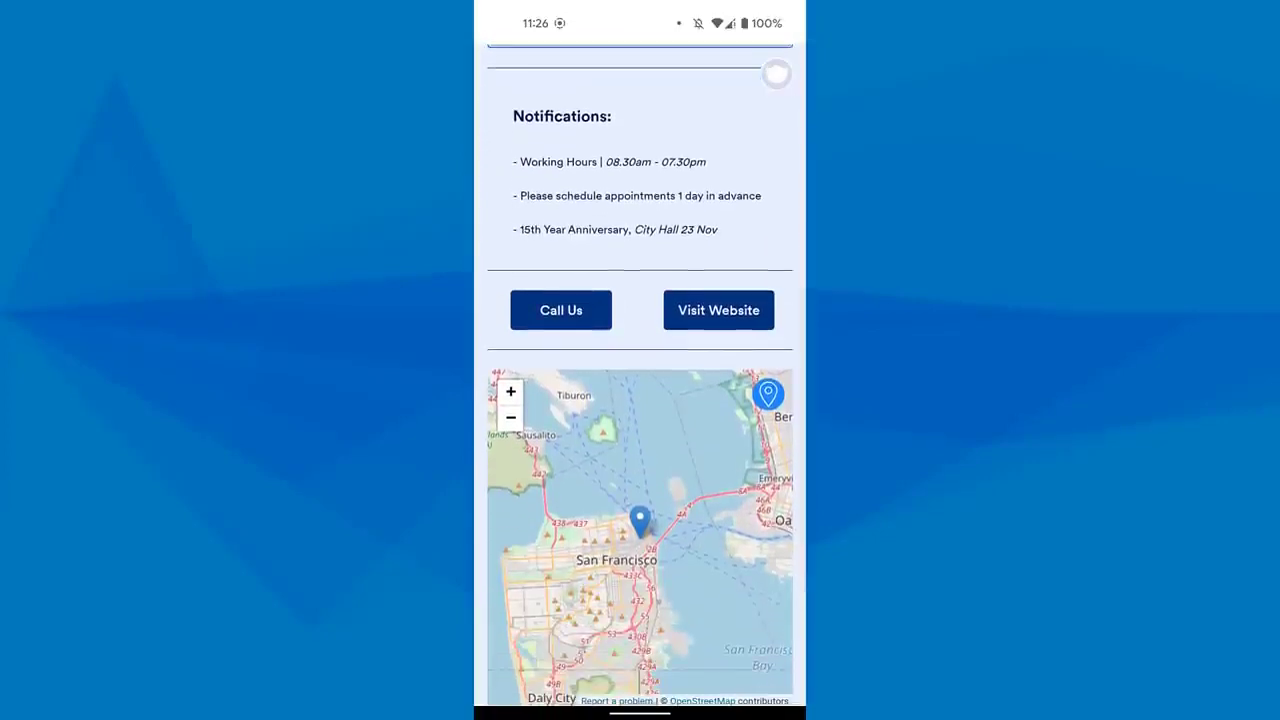
scroll(776, 73, down, 3)
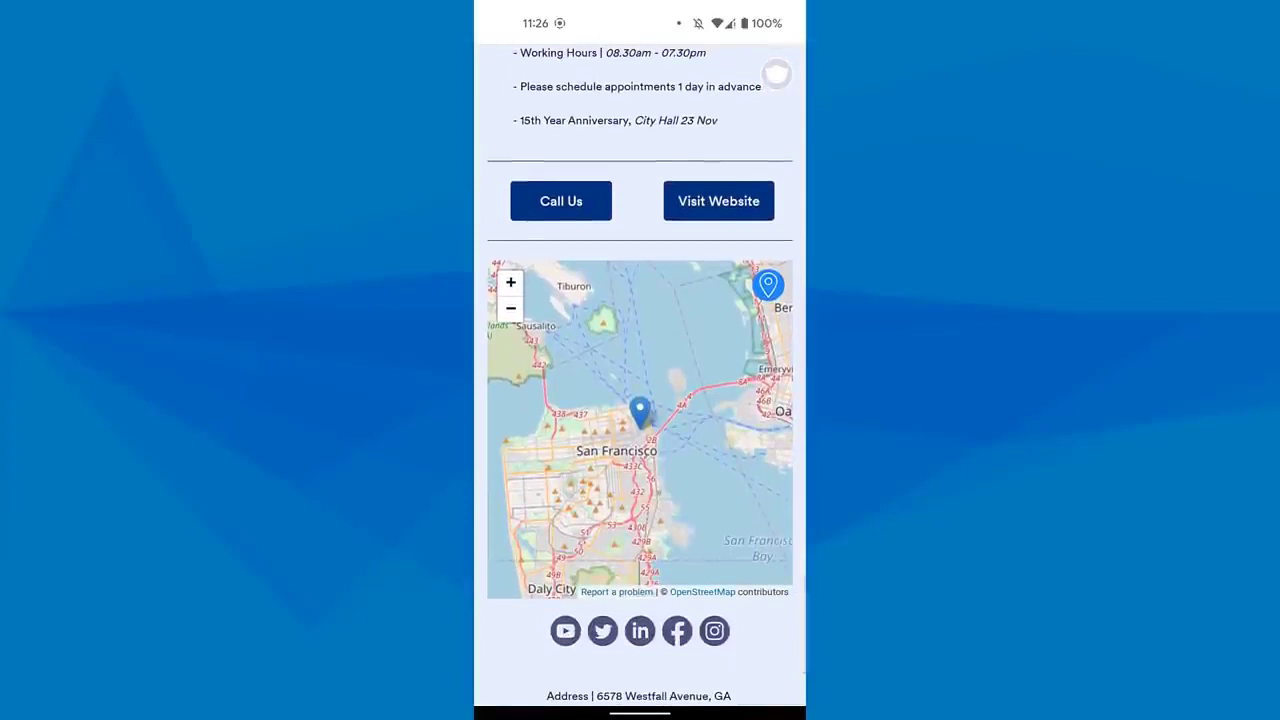
scroll(492, 127, down, 1)
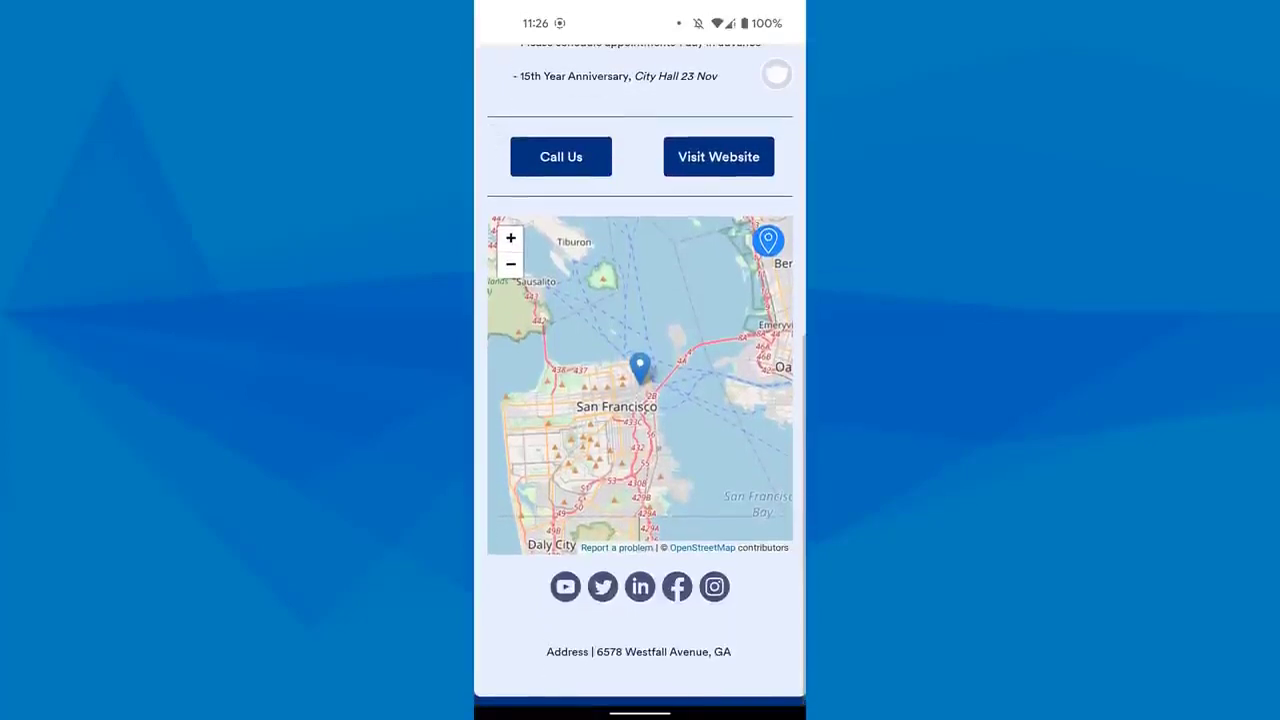
scroll(502, 191, up, 2)
scroll(502, 191, up, 5)
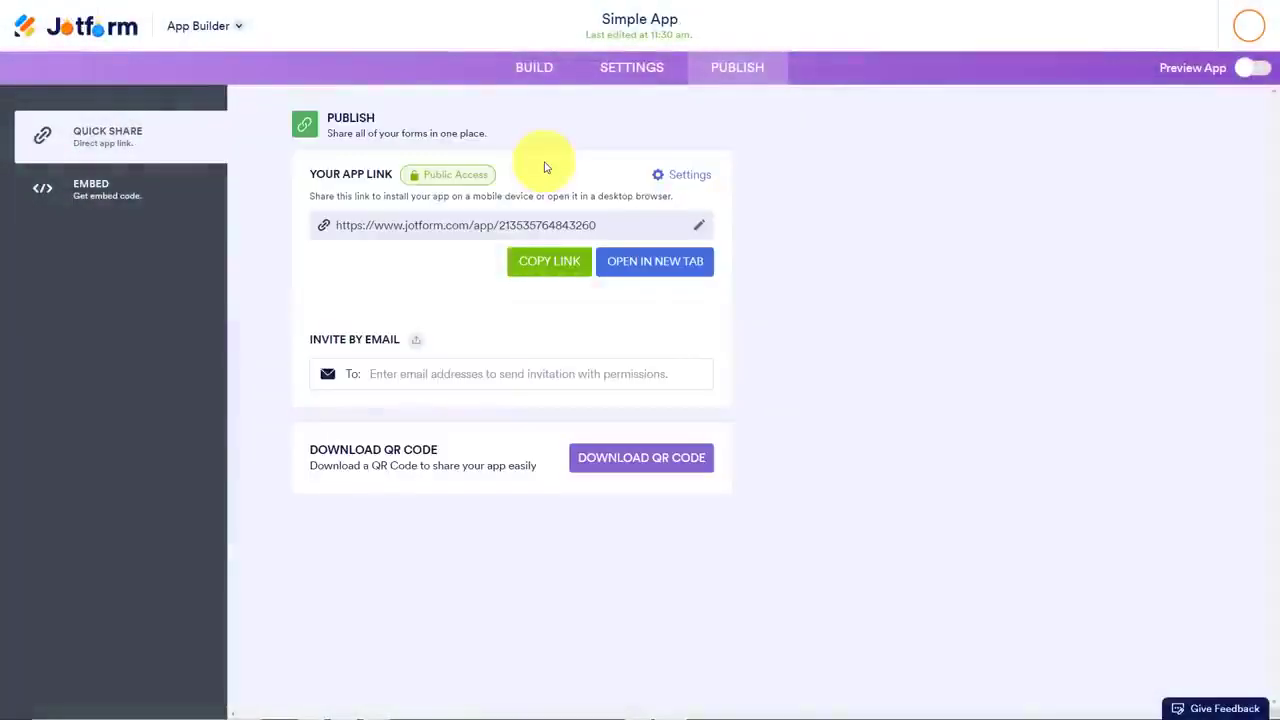
Open the access settings of the published app link
click(425, 174)
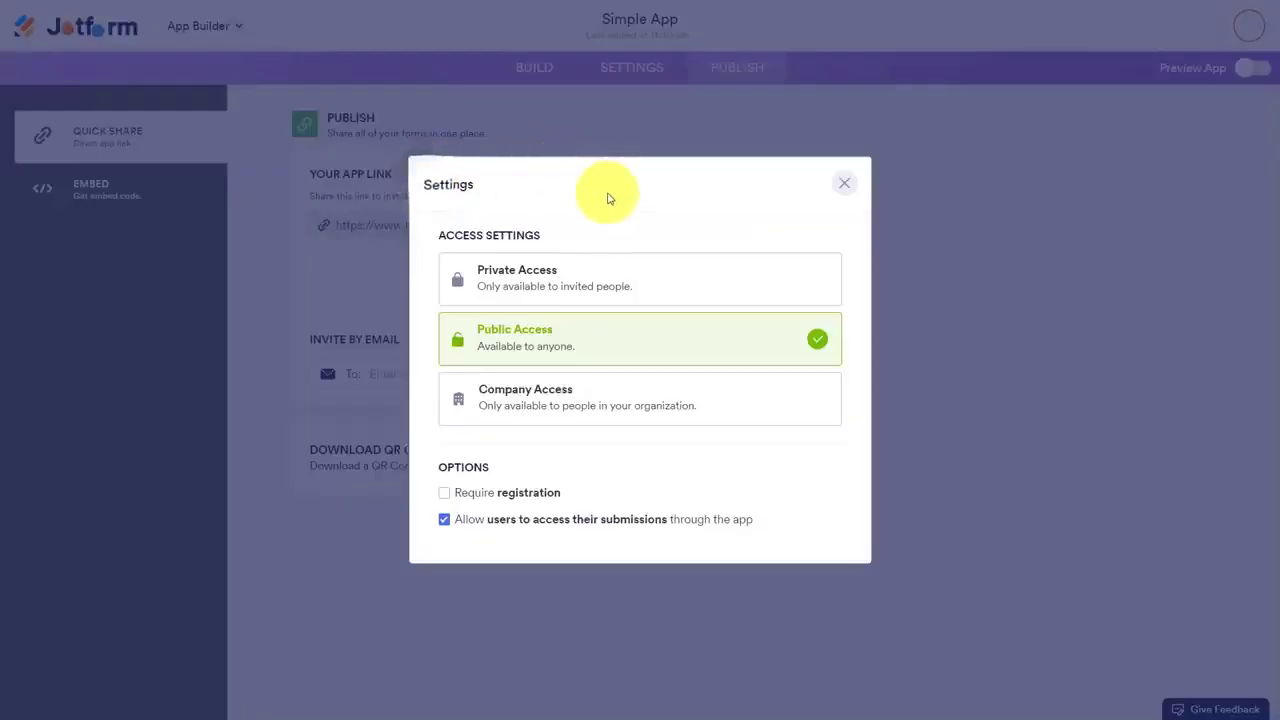